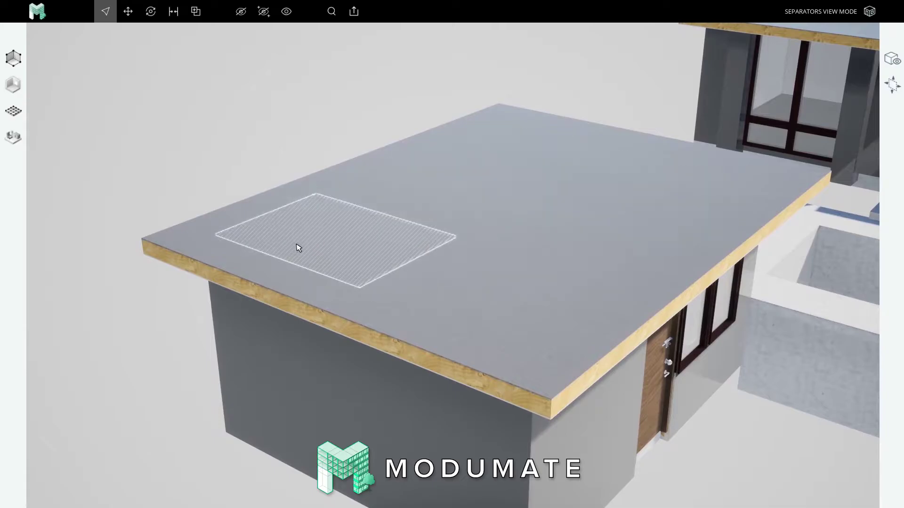
Delete the rectangular Typical Roof panel over the small room to open a view inside.
{"action": "left_click", "coordinate": [296, 247]}
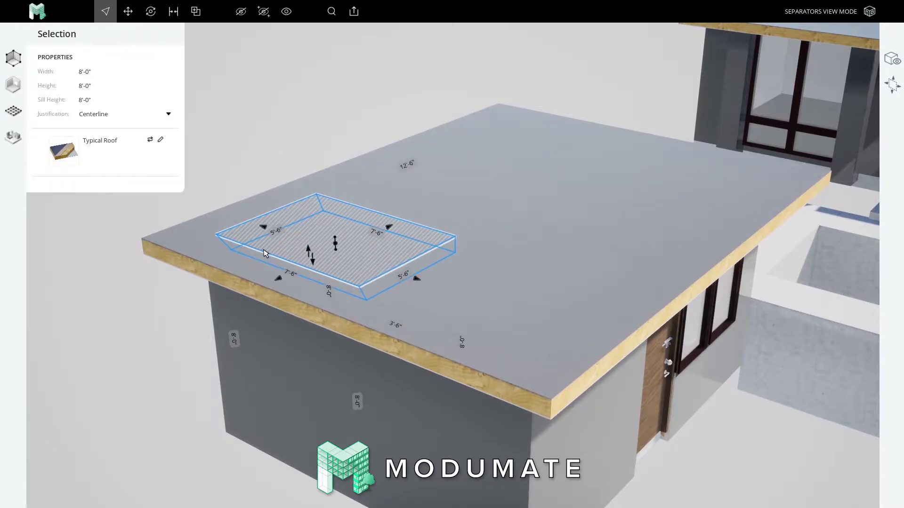
{"action": "key", "text": "Delete"}
{"action": "middle_click_drag", "start_coordinate": [262, 254], "coordinate": [476, 275]}
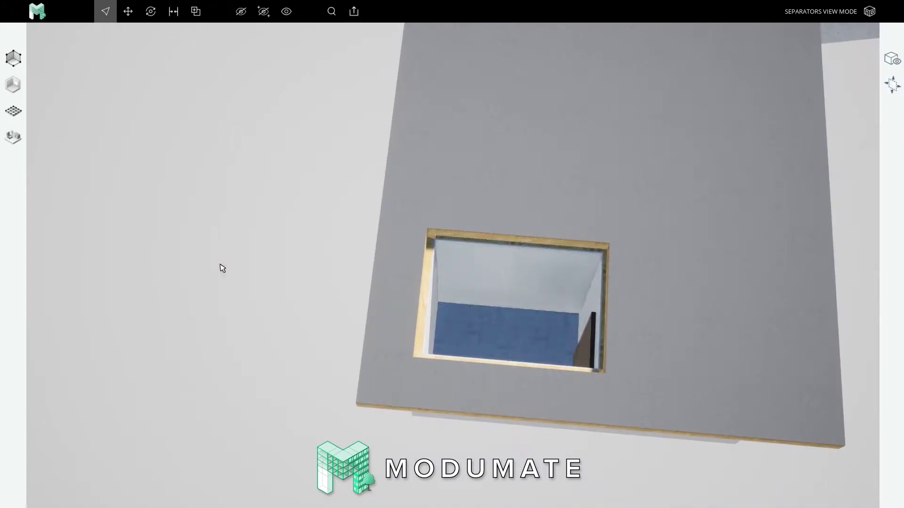
{"action": "scroll", "coordinate": [560, 295], "scroll_direction": "up", "scroll_amount": 5}
Shift the walnut solid swing door through the wall thickness using its offset adjustment.
{"action": "left_click", "coordinate": [620, 376]}
{"action": "middle_click_drag", "start_coordinate": [565, 320], "coordinate": [432, 255]}
{"action": "middle_click_drag", "start_coordinate": [423, 217], "coordinate": [444, 324]}
{"action": "scroll", "coordinate": [415, 219], "scroll_direction": "up", "scroll_amount": 4}
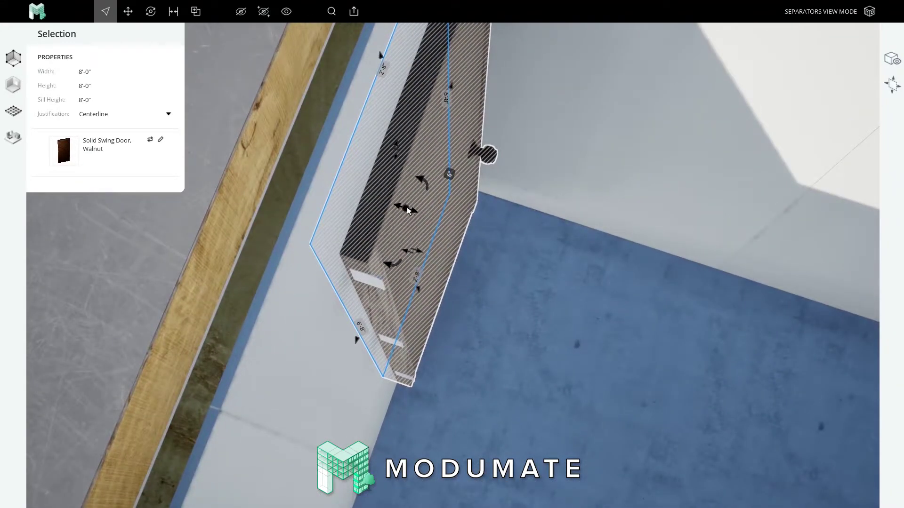
{"action": "left_click", "coordinate": [407, 209]}
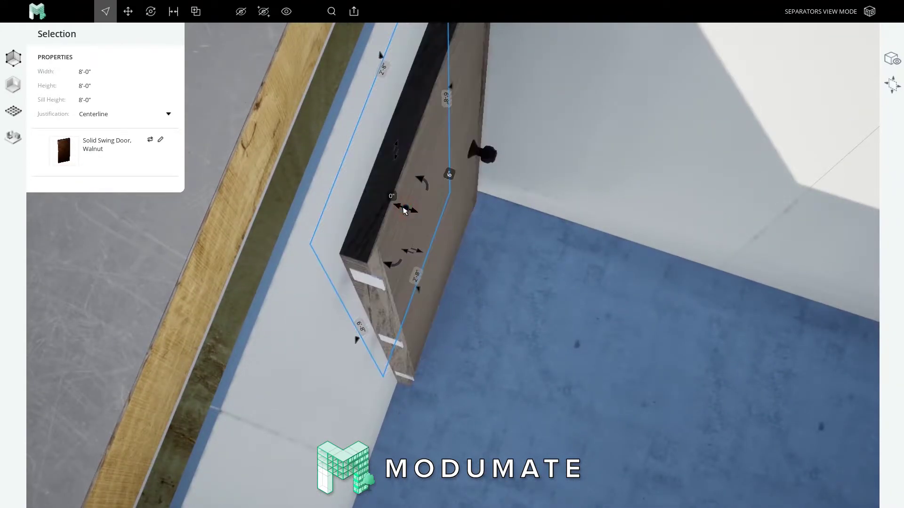
{"action": "left_click", "coordinate": [459, 217]}
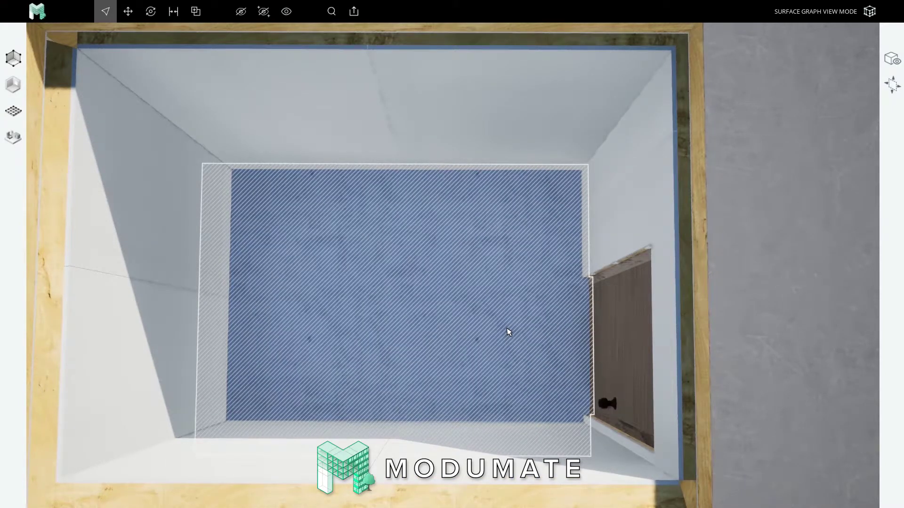
Create a surface graph on the long wall opposite the viewer and draw a horizontal line across its full width.
{"action": "left_click", "coordinate": [14, 111]}
{"action": "left_click", "coordinate": [329, 229]}
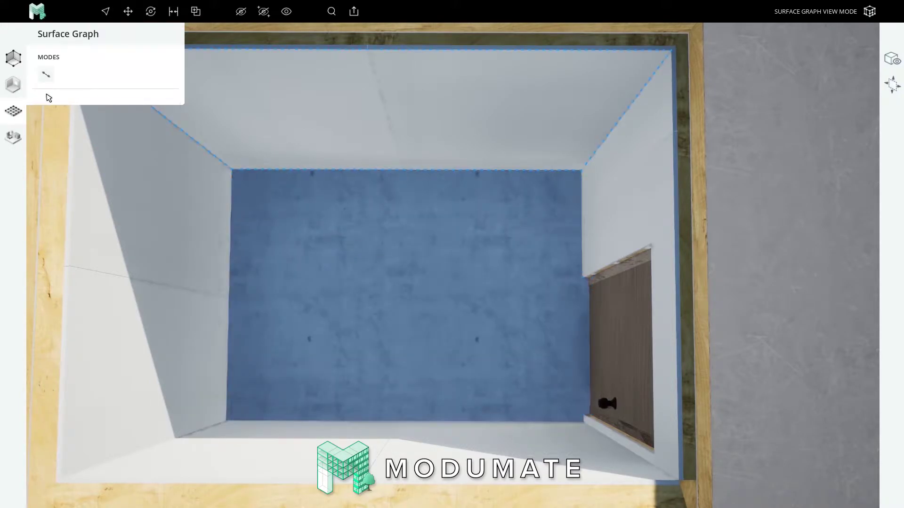
{"action": "middle_click_drag", "start_coordinate": [417, 245], "coordinate": [444, 204]}
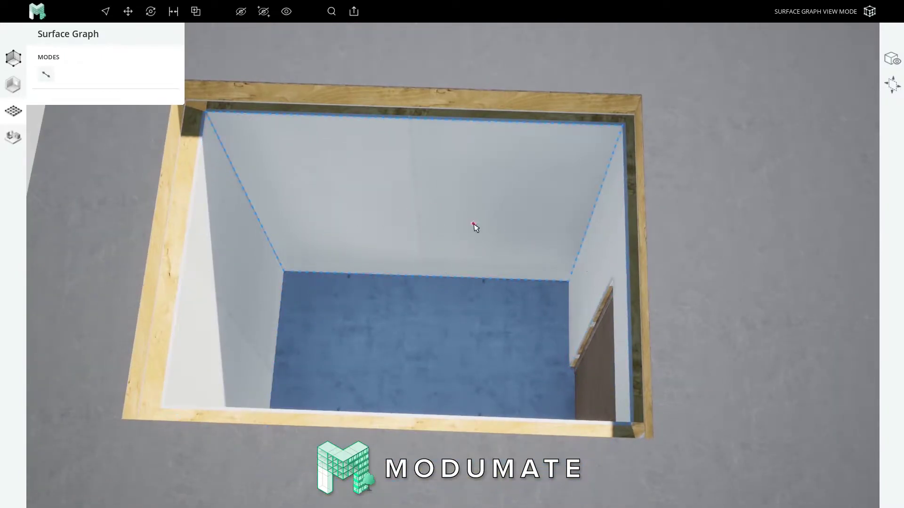
{"action": "left_click", "coordinate": [580, 236]}
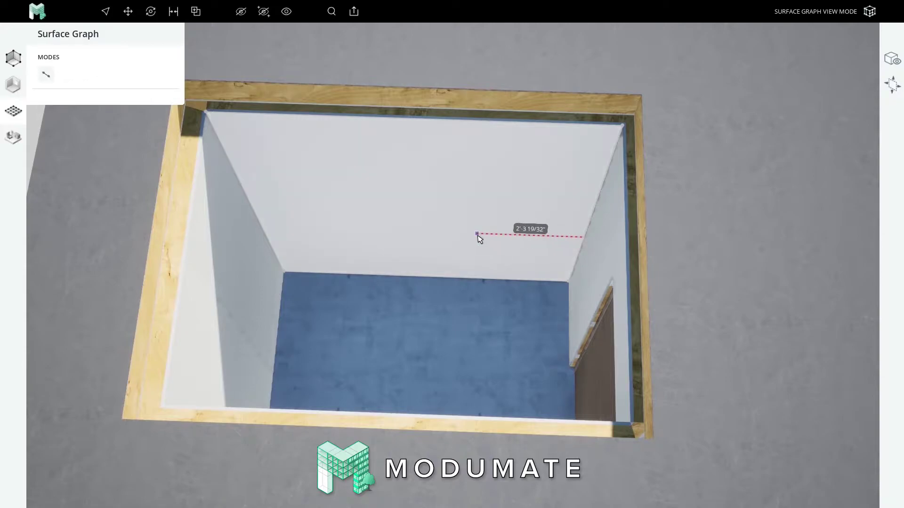
{"action": "left_click", "coordinate": [262, 228]}
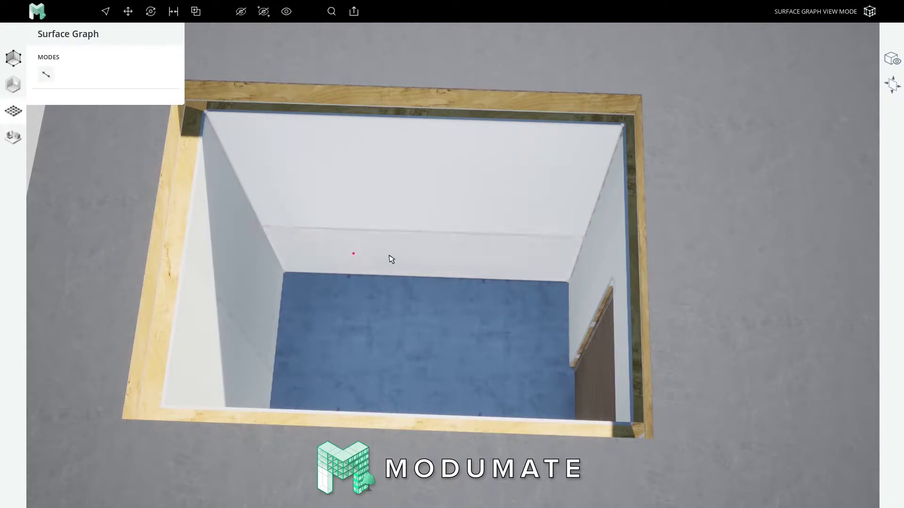
{"action": "key", "text": "Escape"}
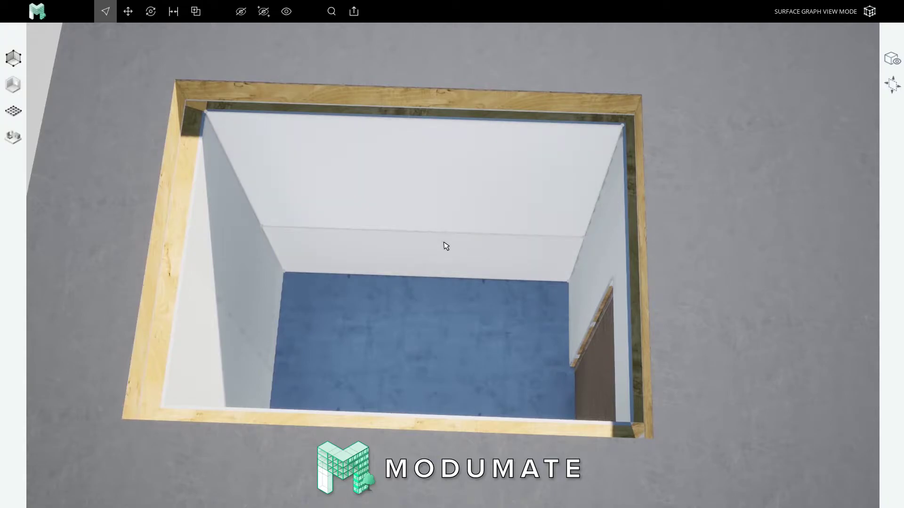
Create a surface graph on the room floor and draw a dividing line across it 2'-6" from the wall opposite the door.
{"action": "double_click", "coordinate": [475, 235]}
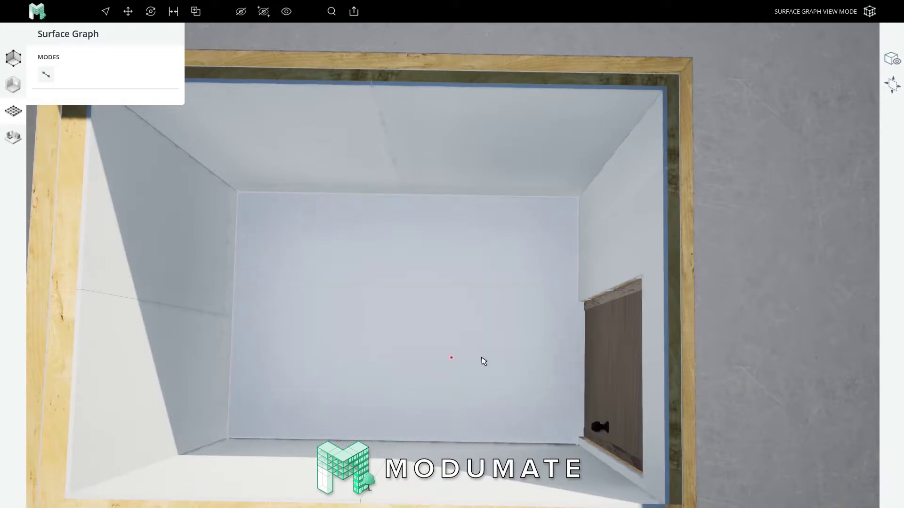
{"action": "left_click", "coordinate": [237, 192]}
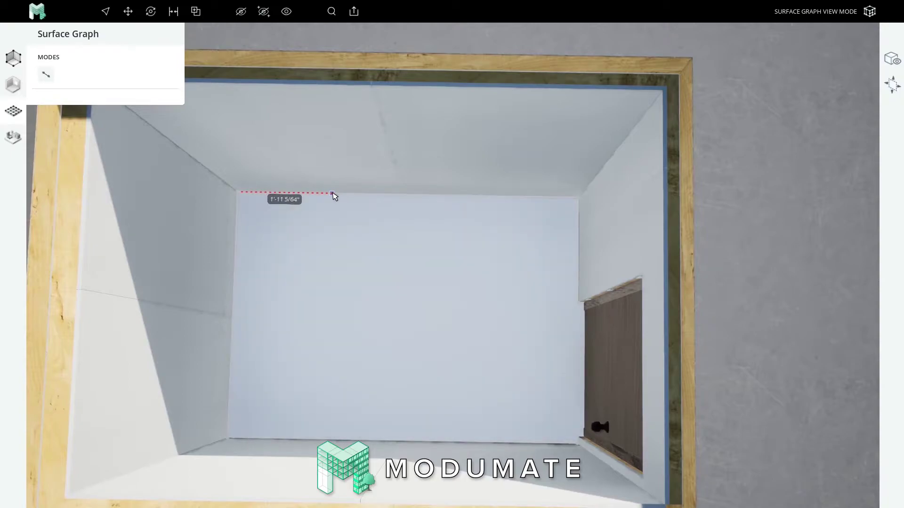
{"action": "type", "text": "2'6"}
{"action": "key", "text": "Return"}
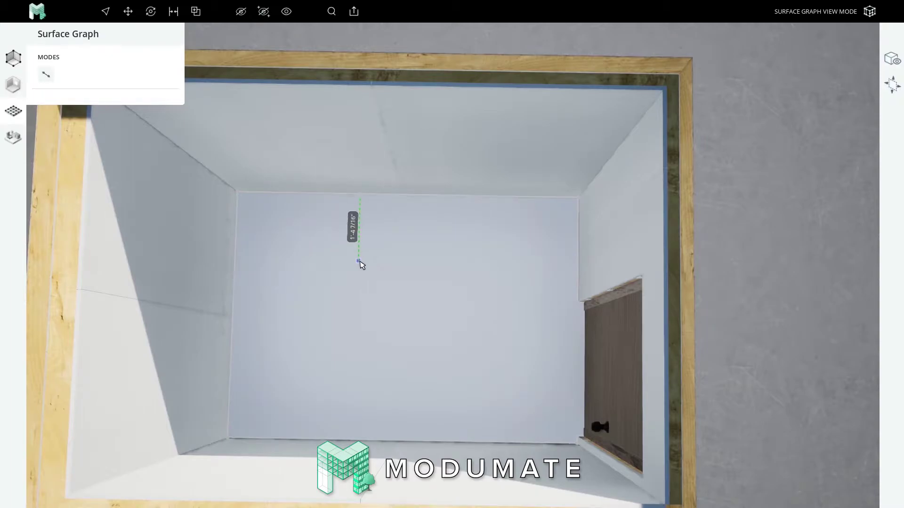
{"action": "left_click", "coordinate": [280, 438]}
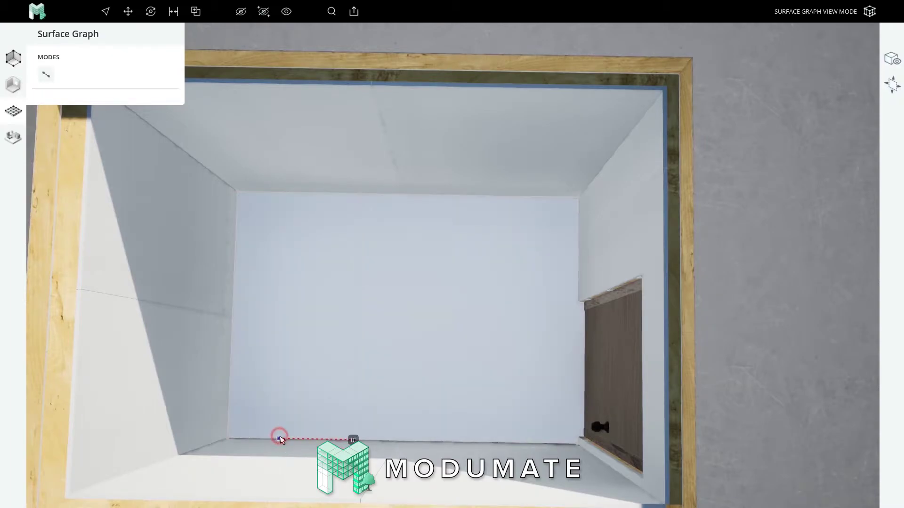
{"action": "key", "text": "Escape"}
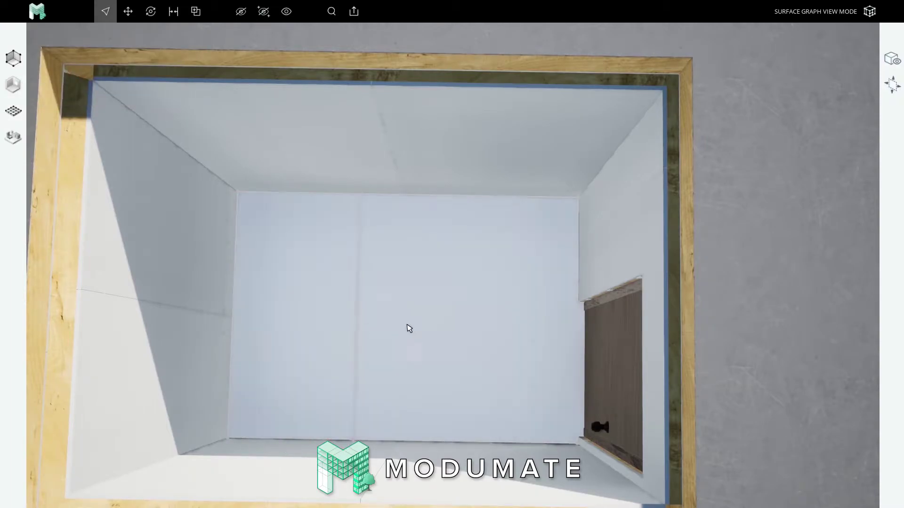
Move the floor's dividing surface edge 2" toward the wall opposite the door.
{"action": "left_click", "coordinate": [295, 329]}
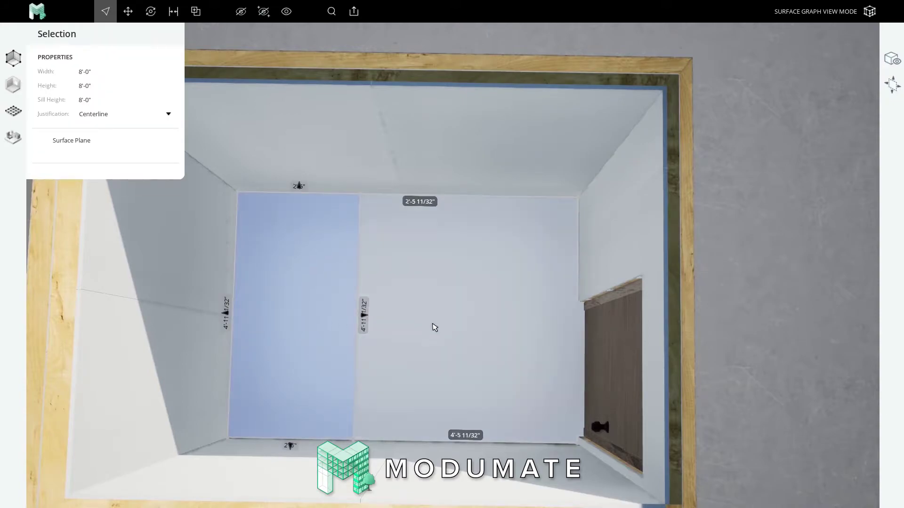
{"action": "left_click", "coordinate": [434, 329]}
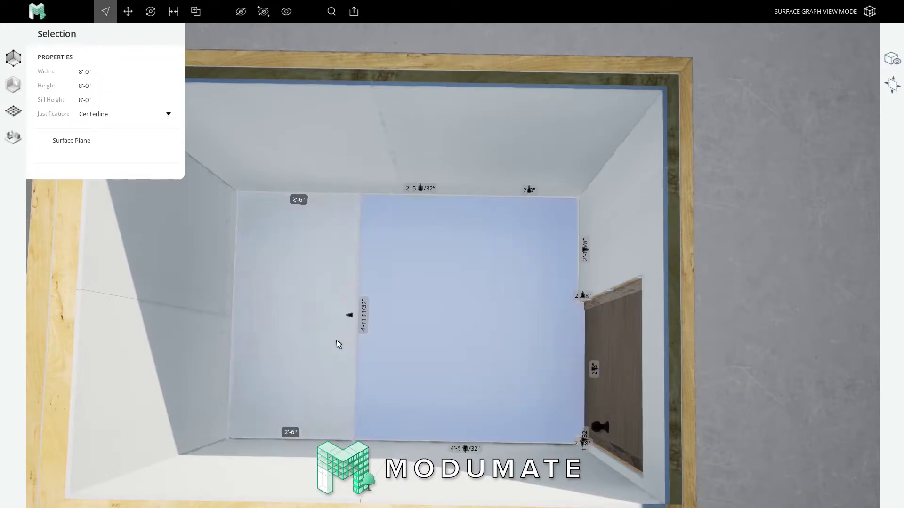
{"action": "left_click", "coordinate": [358, 261]}
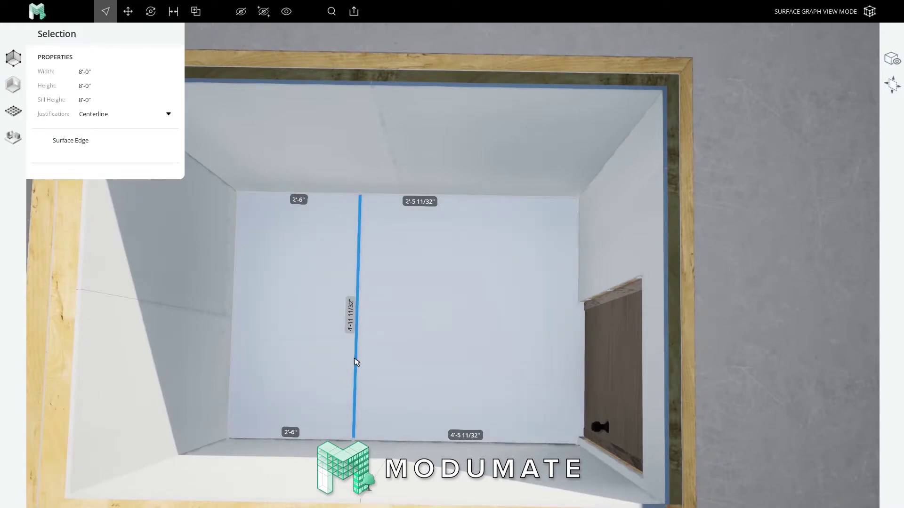
{"action": "key", "text": "m"}
{"action": "left_click", "coordinate": [416, 349]}
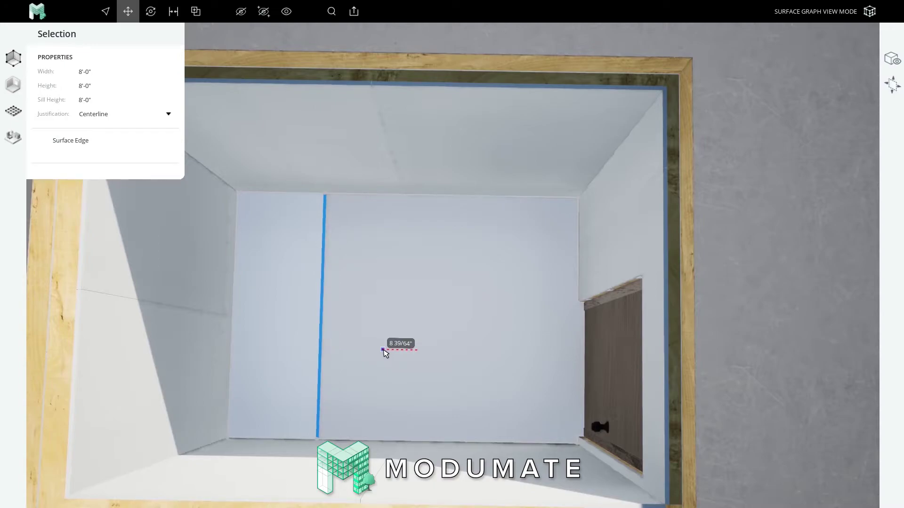
{"action": "type", "text": "2\""}
{"action": "key", "text": "Return"}
{"action": "key", "text": "Escape"}
{"action": "left_click", "coordinate": [347, 324]}
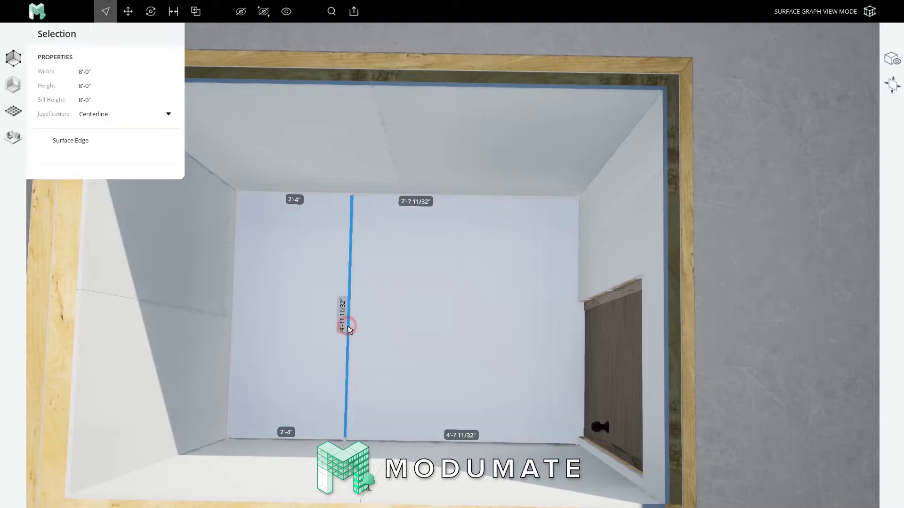
{"action": "key", "text": "Escape"}
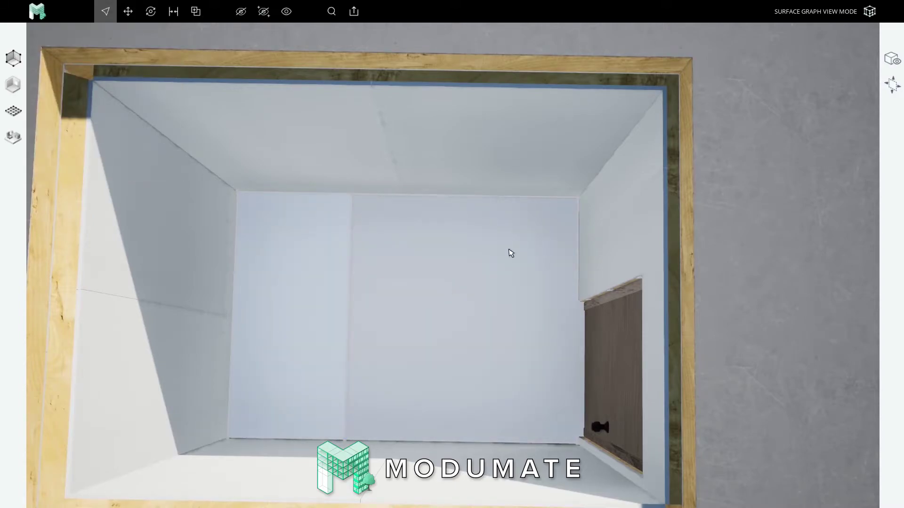
Draw a 2' by 21" rectangle on the floor's surface graph in the far corner on the door side.
{"action": "key", "text": "g"}
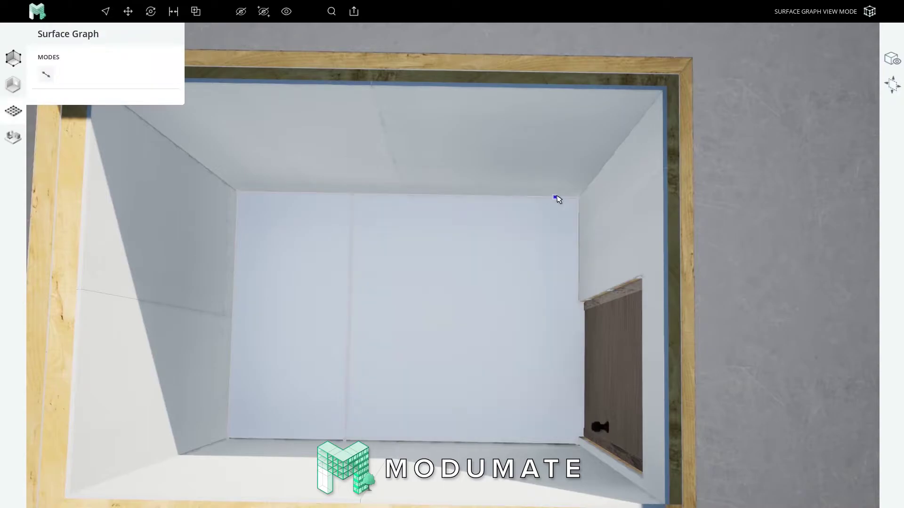
{"action": "left_click", "coordinate": [579, 200]}
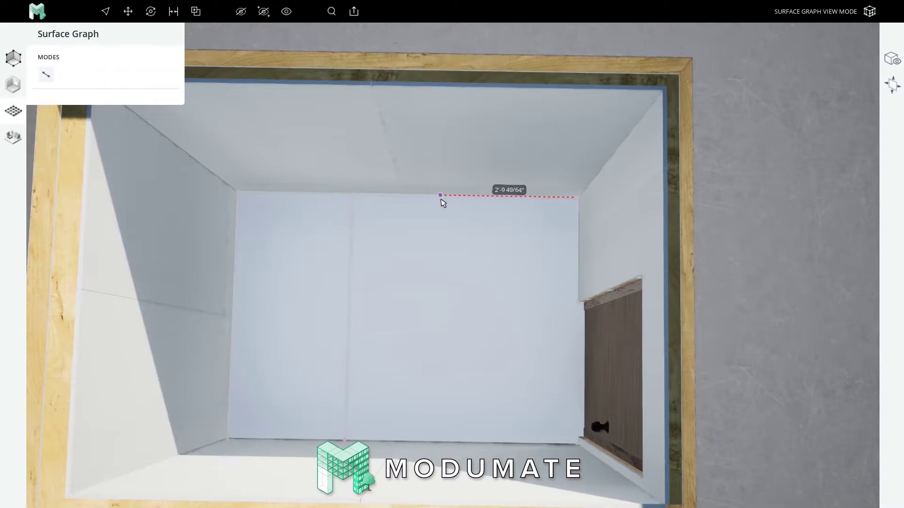
{"action": "type", "text": "2"}
{"action": "key", "text": "Return"}
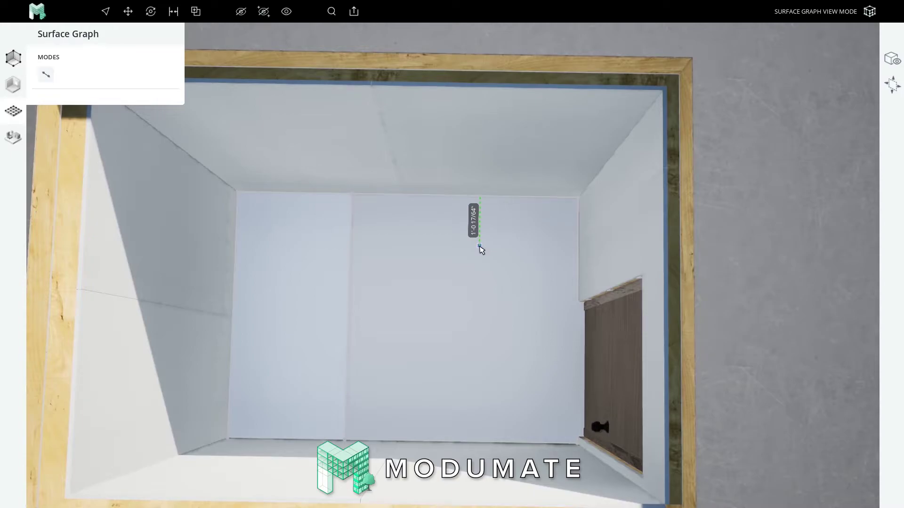
{"action": "type", "text": "21"}
{"action": "key", "text": "Return"}
{"action": "left_click", "coordinate": [578, 282]}
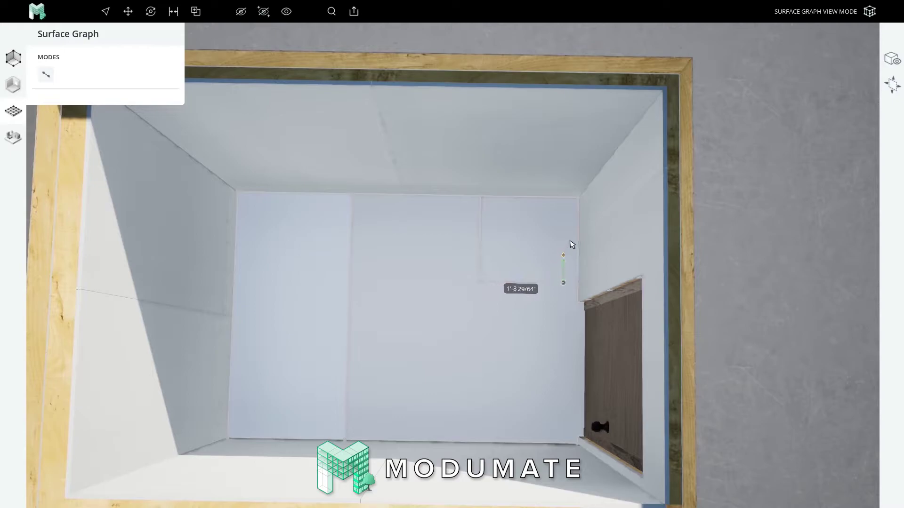
{"action": "left_click", "coordinate": [576, 228]}
{"action": "key", "text": "Escape"}
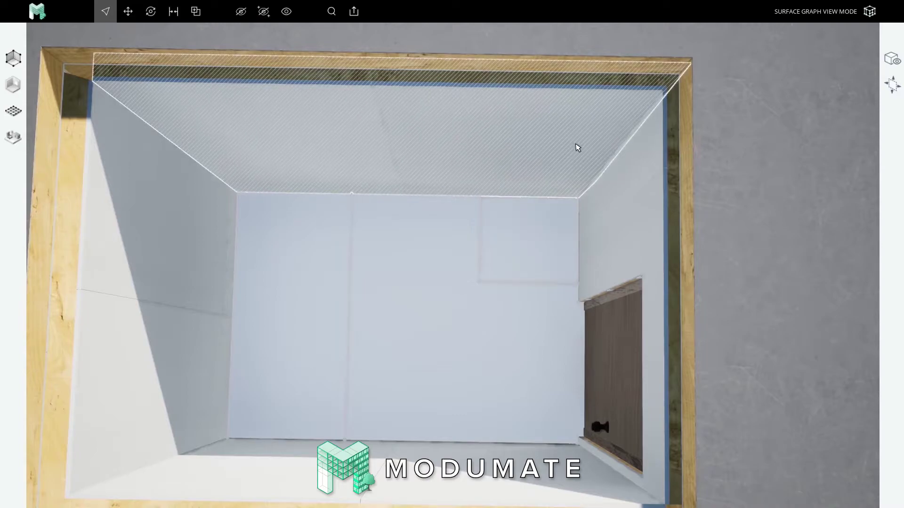
In the massing graph, draw a line from the far floor corner on the door side up the vertical wall edge.
{"action": "left_click", "coordinate": [13, 85]}
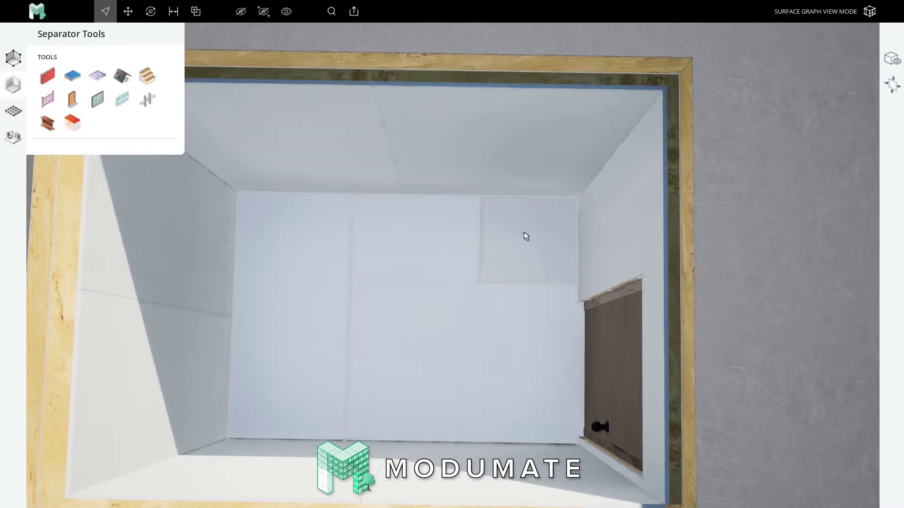
{"action": "key", "text": "1"}
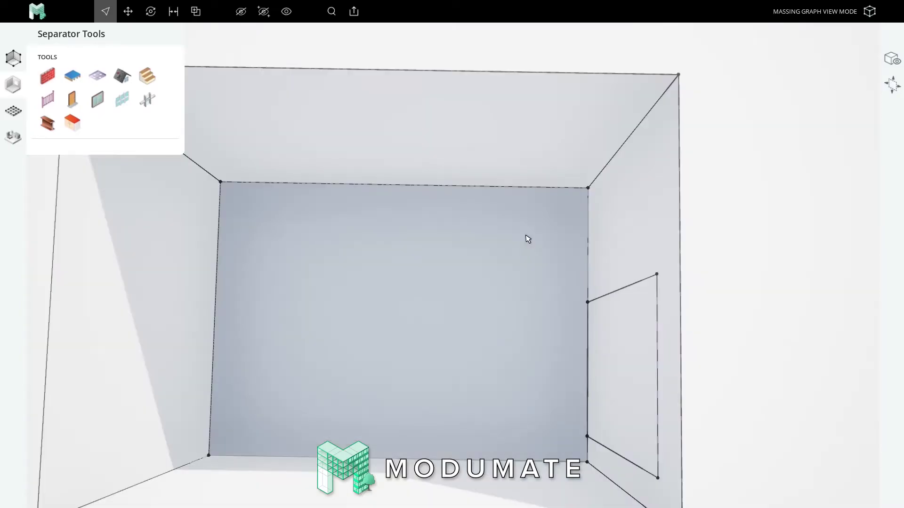
{"action": "left_click", "coordinate": [12, 63]}
{"action": "left_click", "coordinate": [46, 75]}
{"action": "left_click", "coordinate": [588, 188]}
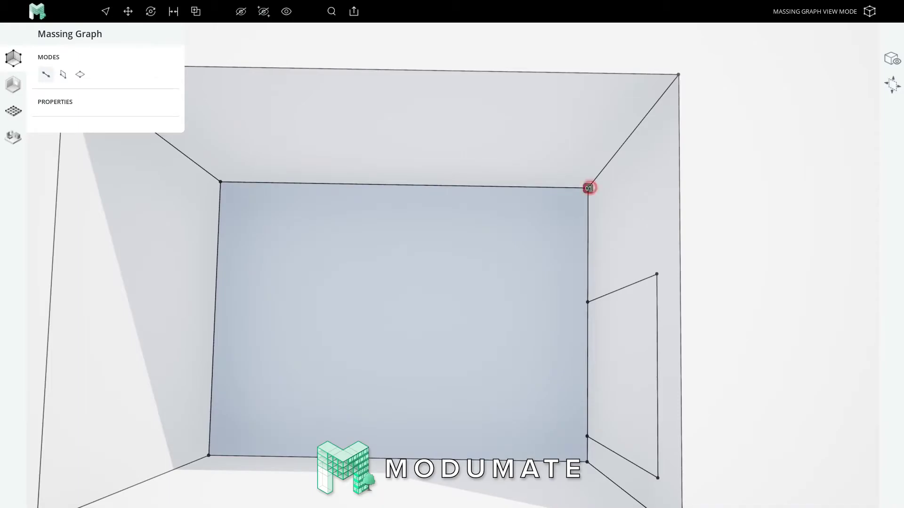
{"action": "left_click", "coordinate": [623, 144]}
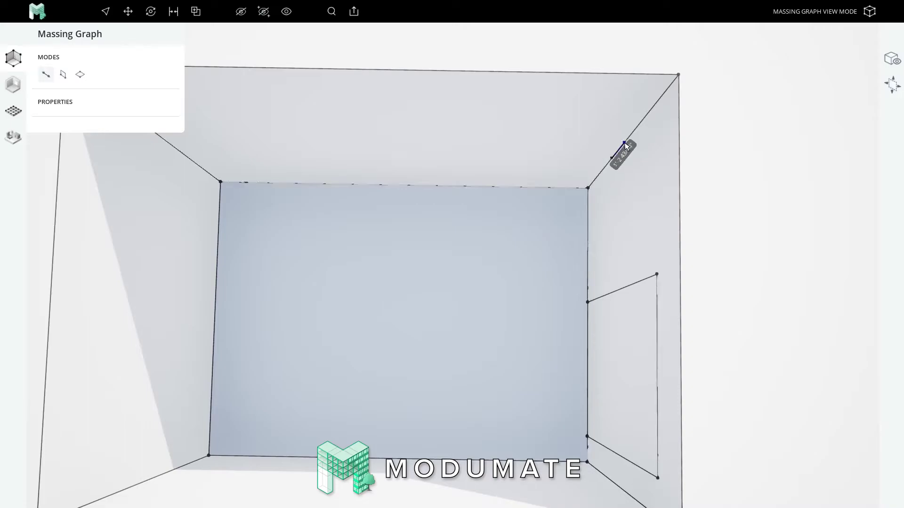
Draw a raised horizontal massing face 2' by 21" in the far corner, above the floor on the door side.
{"action": "left_click", "coordinate": [593, 151]}
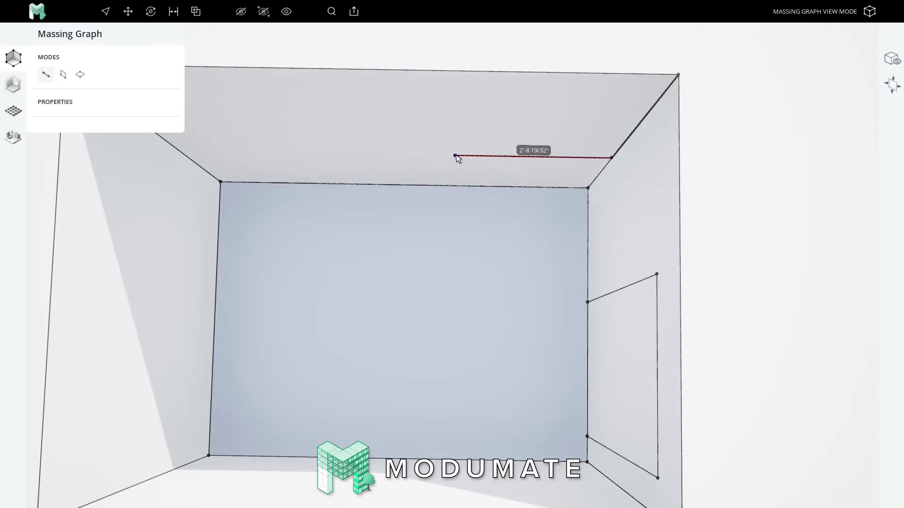
{"action": "type", "text": "2"}
{"action": "key", "text": "Return"}
{"action": "key", "text": "Escape"}
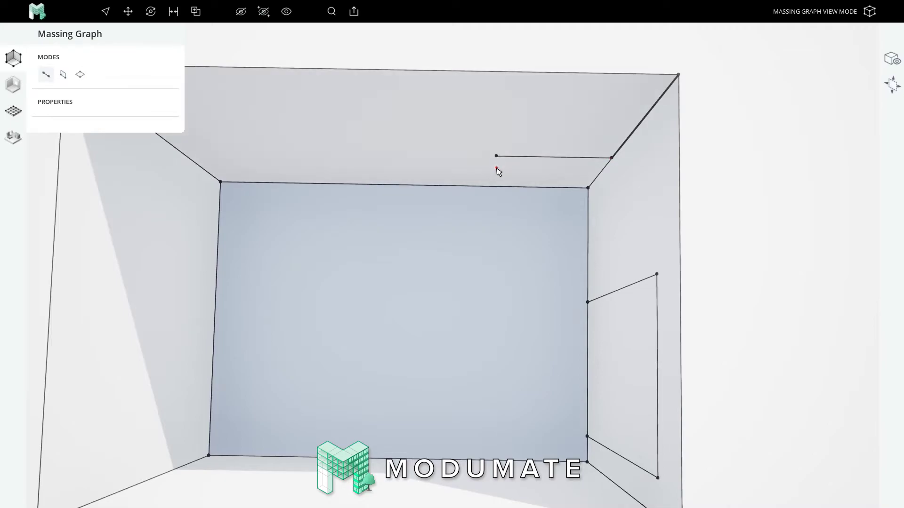
{"action": "left_click", "coordinate": [496, 156]}
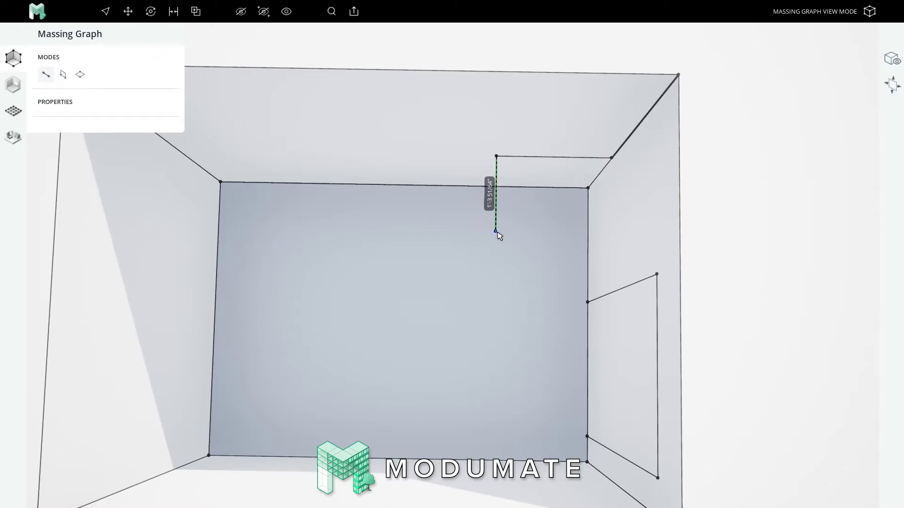
{"action": "type", "text": "21"}
{"action": "key", "text": "Return"}
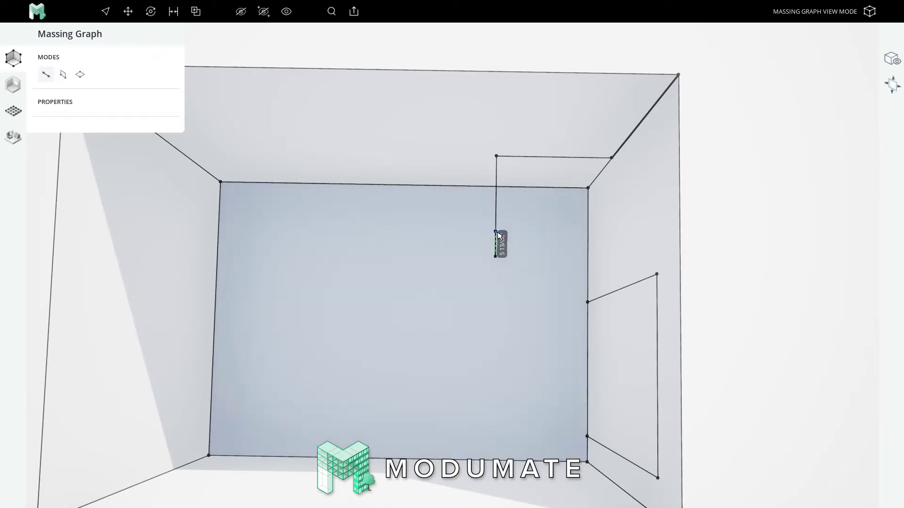
{"action": "left_click", "coordinate": [611, 163]}
{"action": "key", "text": "Escape"}
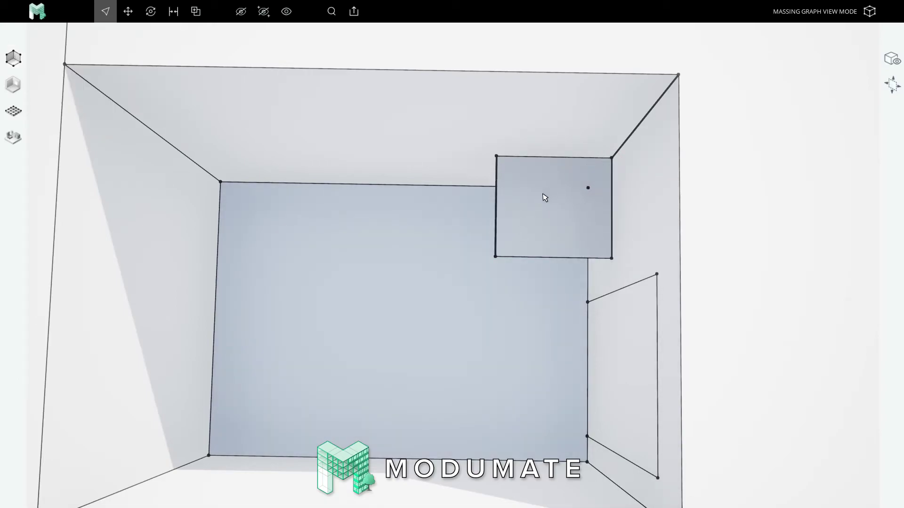
Compare the raised massing face with the finished walls and door by switching between the massing and surface graph views.
{"action": "middle_click_drag", "start_coordinate": [527, 232], "coordinate": [496, 231]}
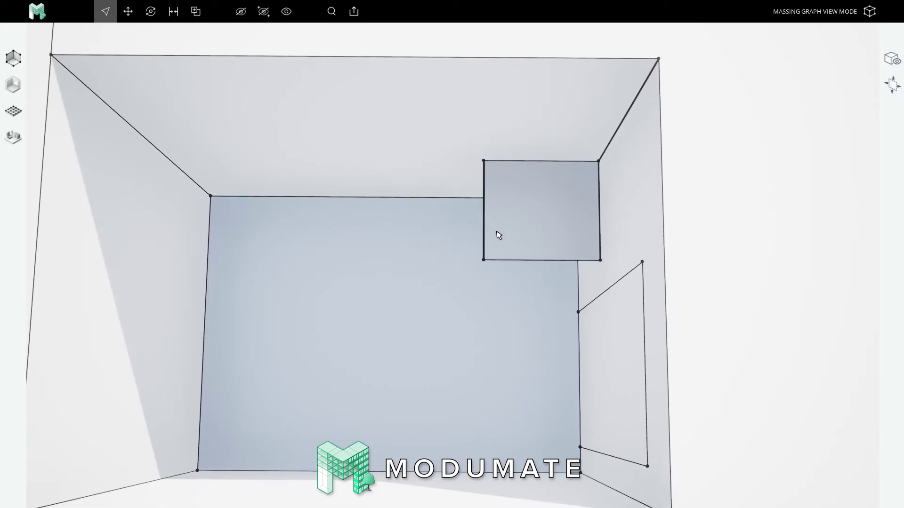
{"action": "key", "text": "3"}
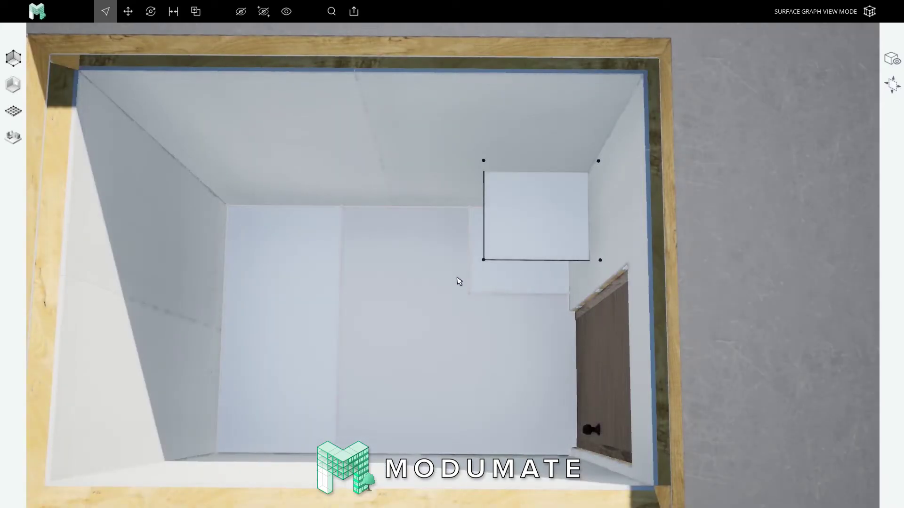
{"action": "middle_click_drag", "start_coordinate": [459, 277], "coordinate": [485, 299]}
{"action": "middle_click_drag", "start_coordinate": [499, 297], "coordinate": [462, 263]}
{"action": "middle_click_drag", "start_coordinate": [517, 193], "coordinate": [533, 242]}
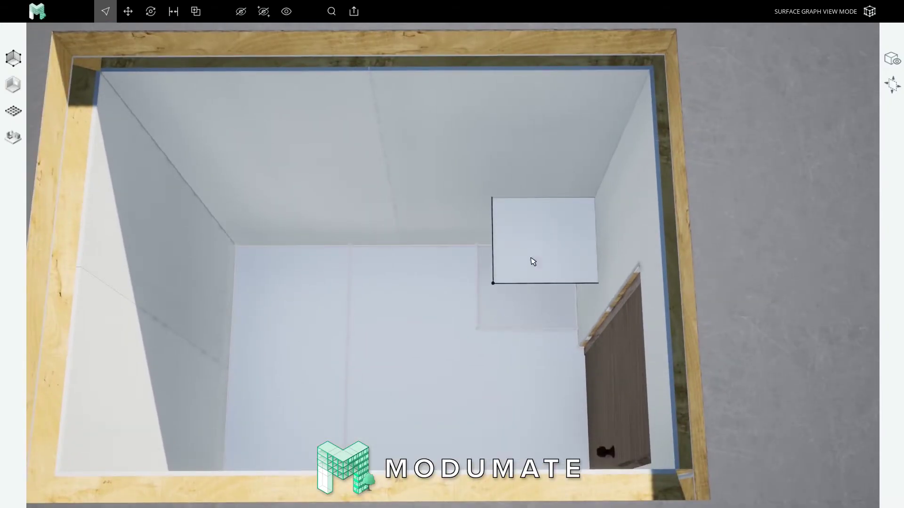
{"action": "left_click", "coordinate": [612, 232]}
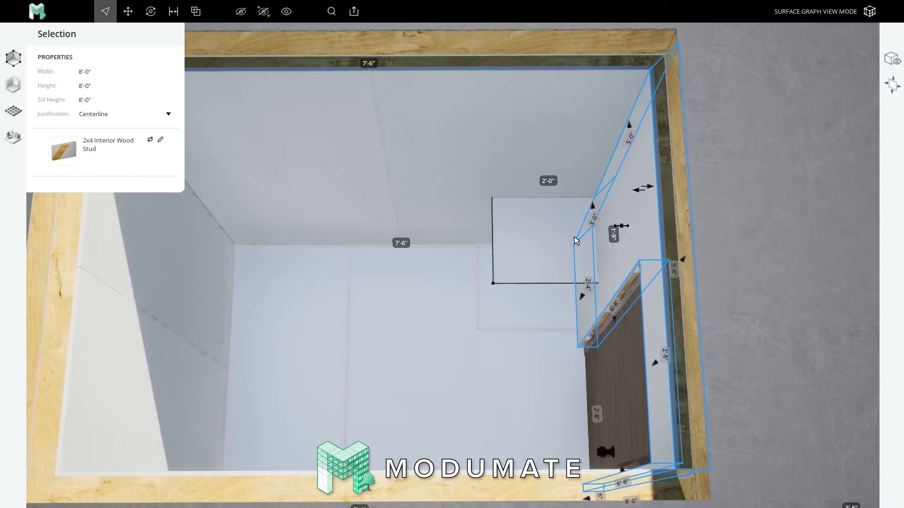
{"action": "key", "text": "1"}
Enlarge the raised massing face to 2'-2 3/8" by 1'-11 3/8" by extending its two free edges to match the floor rectangle.
{"action": "left_click", "coordinate": [604, 268]}
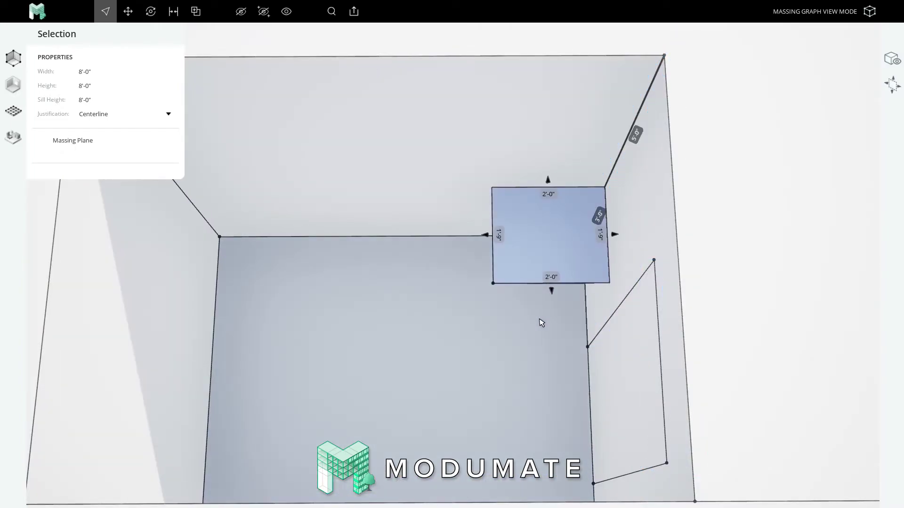
{"action": "key", "text": "3"}
{"action": "left_click", "coordinate": [527, 247]}
{"action": "mouse_move", "coordinate": [527, 247]}
{"action": "right_mouse_down"}
{"action": "mouse_move", "coordinate": [473, 244]}
{"action": "mouse_move", "coordinate": [492, 236]}
{"action": "right_mouse_up"}
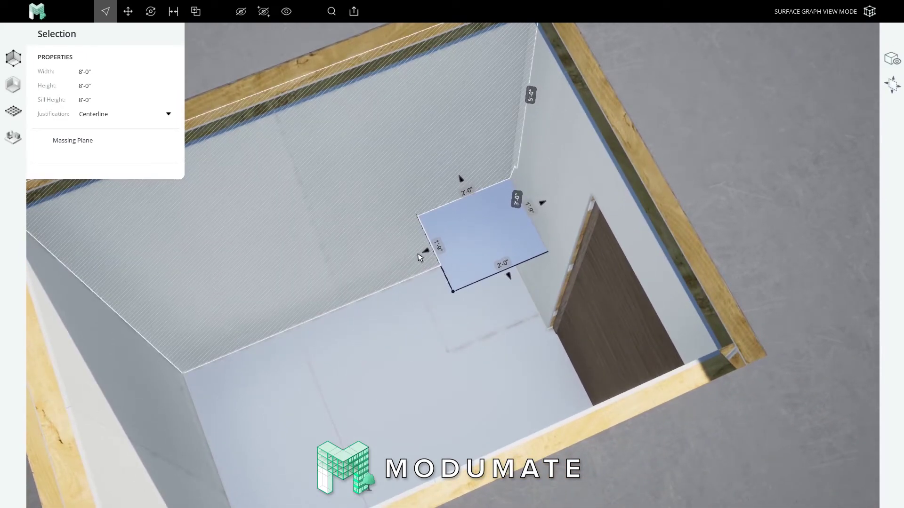
{"action": "left_click_drag", "start_coordinate": [427, 249], "coordinate": [448, 356]}
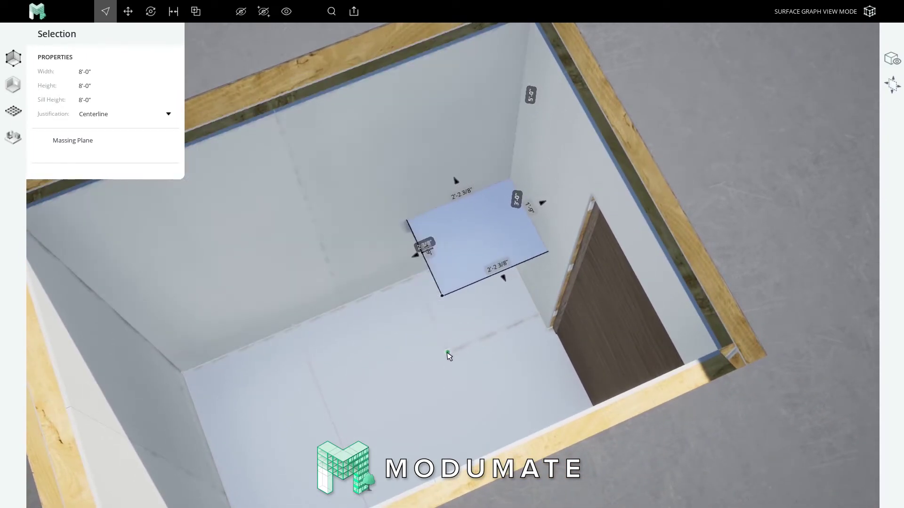
{"action": "left_click", "coordinate": [448, 352]}
{"action": "left_click", "coordinate": [504, 278]}
{"action": "left_click", "coordinate": [447, 355]}
{"action": "key", "text": "Escape"}
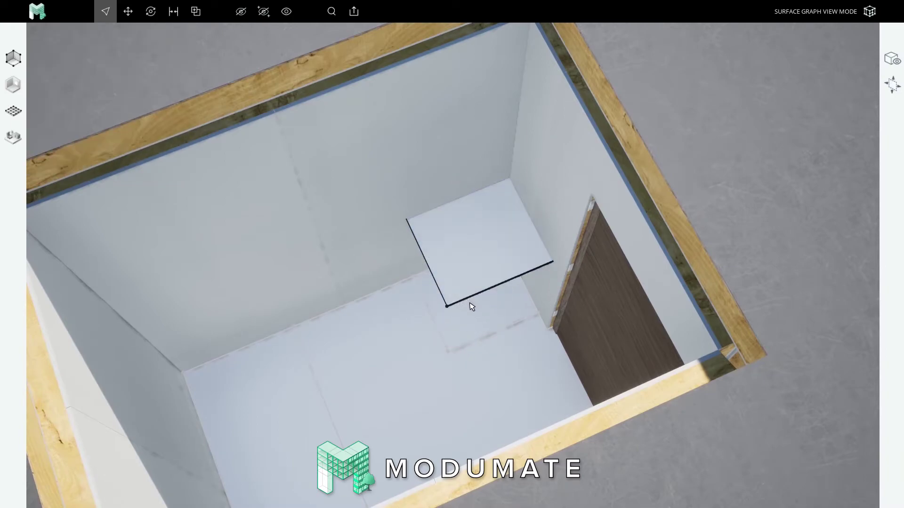
Move the raised face's 2'-2 3/8" free edge 1" outward, away from the long wall.
{"action": "left_click", "coordinate": [473, 300]}
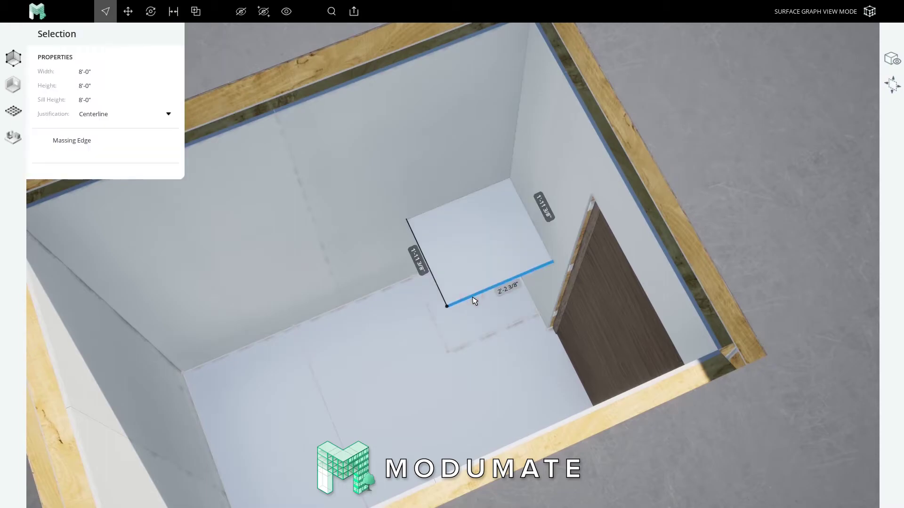
{"action": "key", "text": "m"}
{"action": "left_click", "coordinate": [470, 228]}
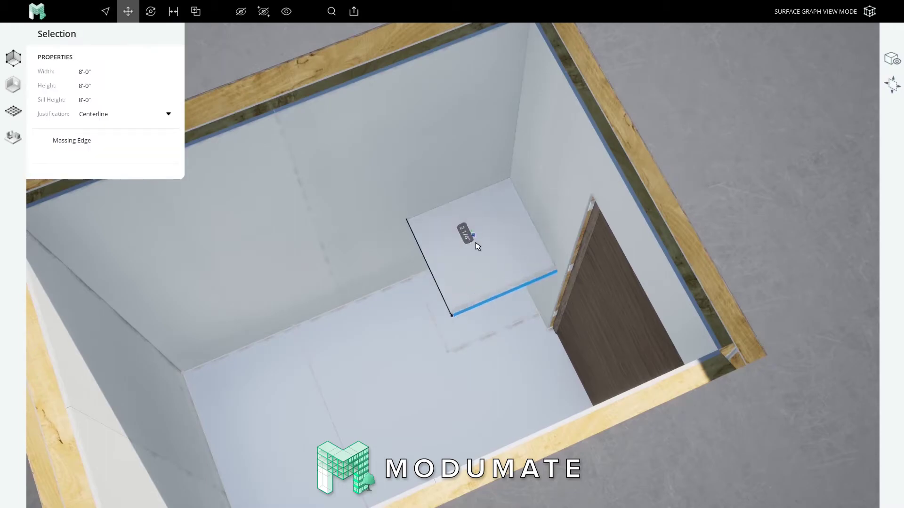
{"action": "type", "text": "1"}
{"action": "key", "text": "Return"}
{"action": "key", "text": "Escape"}
{"action": "right_click_drag", "start_coordinate": [461, 264], "coordinate": [454, 266]}
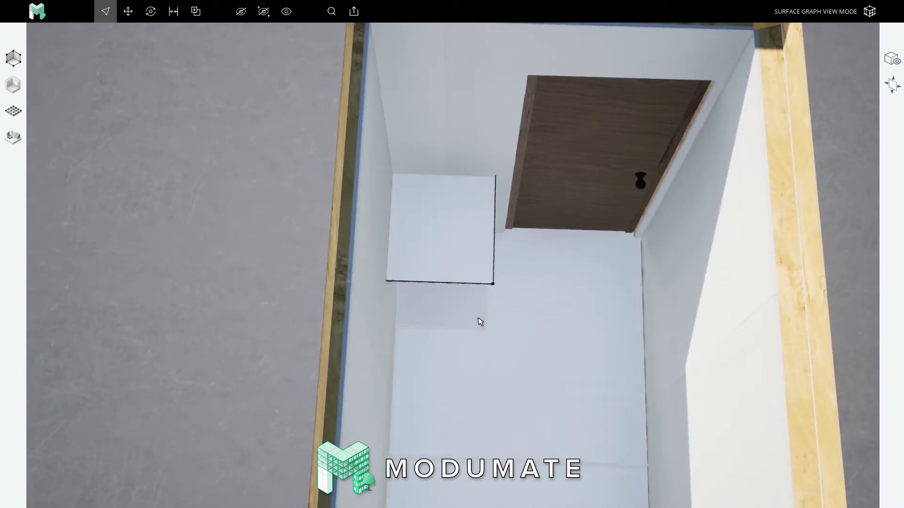
{"action": "mouse_move", "coordinate": [481, 281]}
{"action": "right_mouse_down"}
{"action": "mouse_move", "coordinate": [448, 256]}
{"action": "mouse_move", "coordinate": [493, 276]}
{"action": "right_mouse_up"}
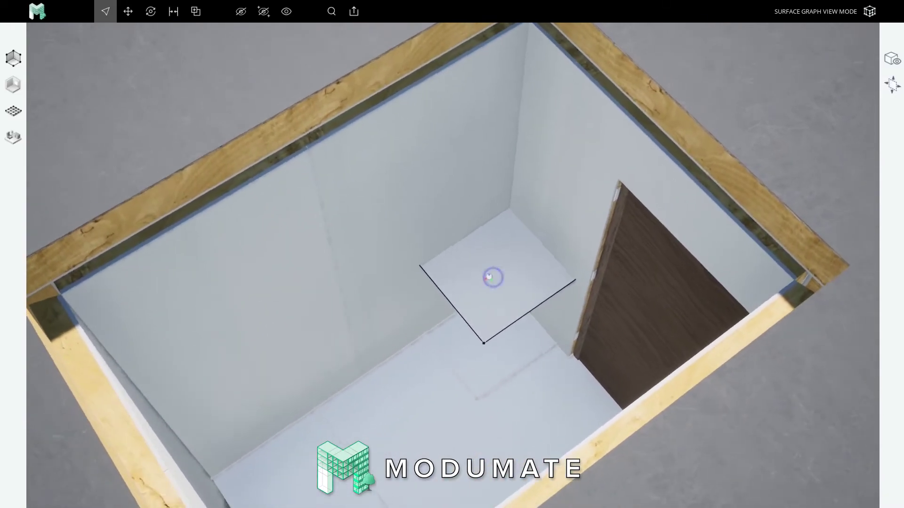
Create a countertop on the raised corner face using the Typical Countertop assembly.
{"action": "left_click", "coordinate": [13, 85]}
{"action": "left_click", "coordinate": [72, 122]}
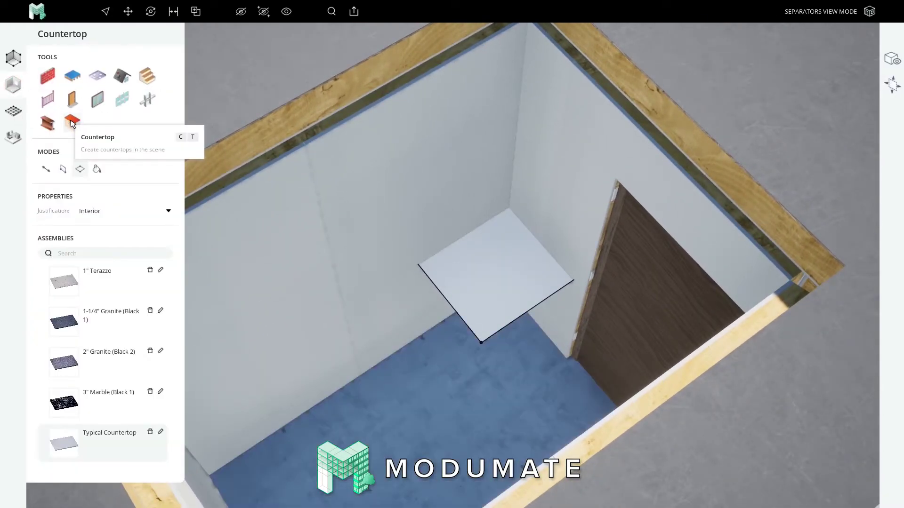
{"action": "left_click", "coordinate": [511, 290]}
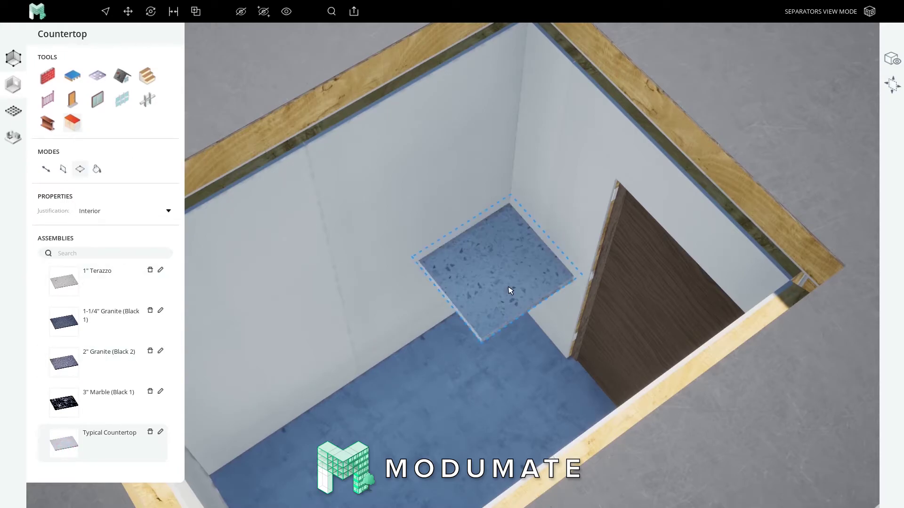
{"action": "right_click_drag", "start_coordinate": [489, 286], "coordinate": [449, 286]}
Shift the countertop's offset so its thickness sits below the massing face.
{"action": "scroll", "coordinate": [449, 287], "scroll_direction": "up", "scroll_amount": 5}
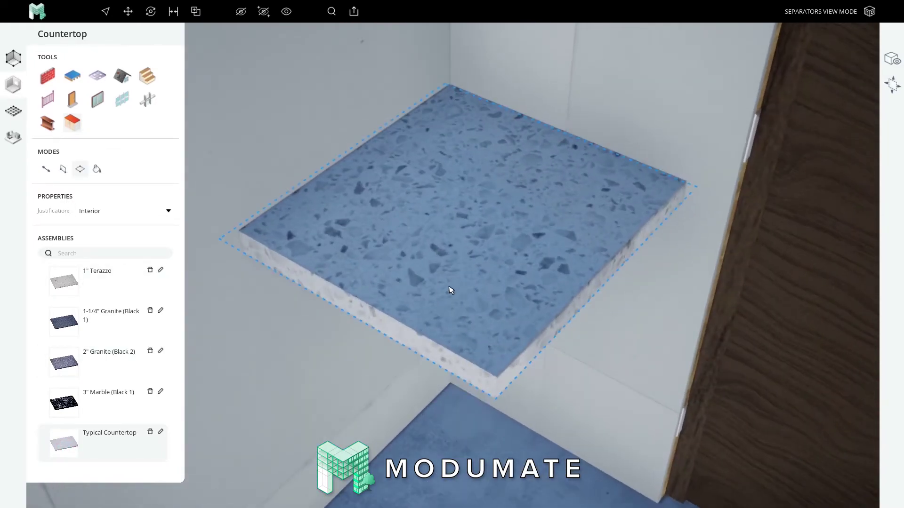
{"action": "key", "text": "ctrl+Down"}
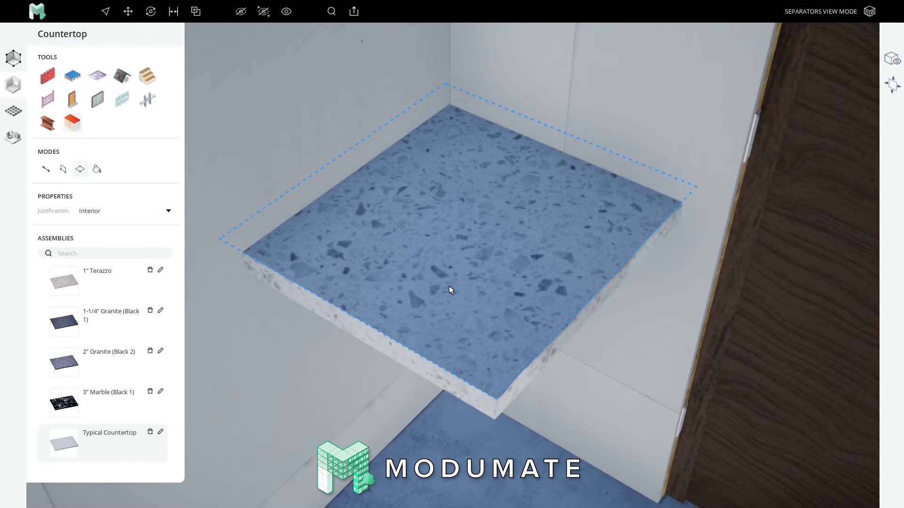
{"action": "key", "text": "ctrl+Up"}
{"action": "key", "text": "ctrl+Down"}
{"action": "key", "text": "Escape"}
Create a surface graph on the long wall behind the countertop.
{"action": "key", "text": "1"}
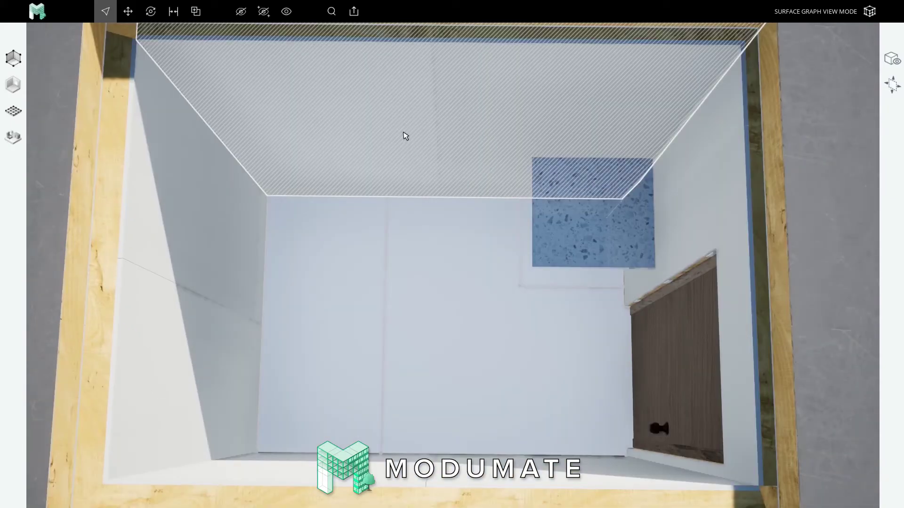
{"action": "double_click", "coordinate": [453, 148]}
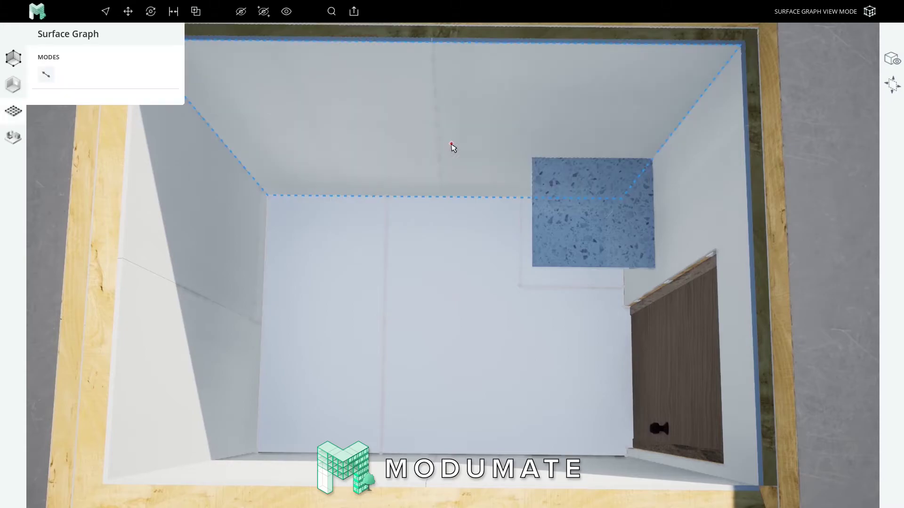
{"action": "left_click", "coordinate": [402, 126]}
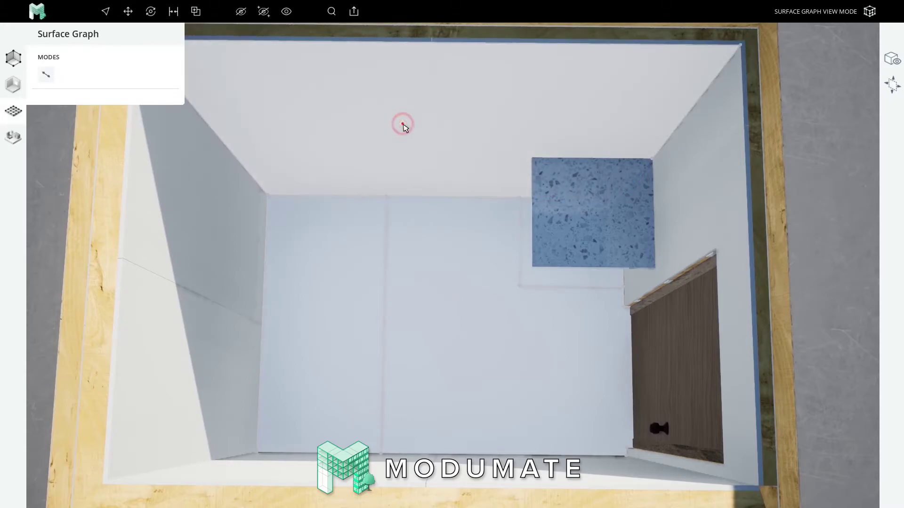
Draw an 8' vertical dividing line on the long wall from the end of the floor's dividing line to the wall's upper edge.
{"action": "scroll", "coordinate": [424, 196], "scroll_direction": "down", "scroll_amount": 5}
{"action": "right_click_drag", "start_coordinate": [435, 218], "coordinate": [420, 246]}
{"action": "scroll", "coordinate": [419, 246], "scroll_direction": "up", "scroll_amount": 2}
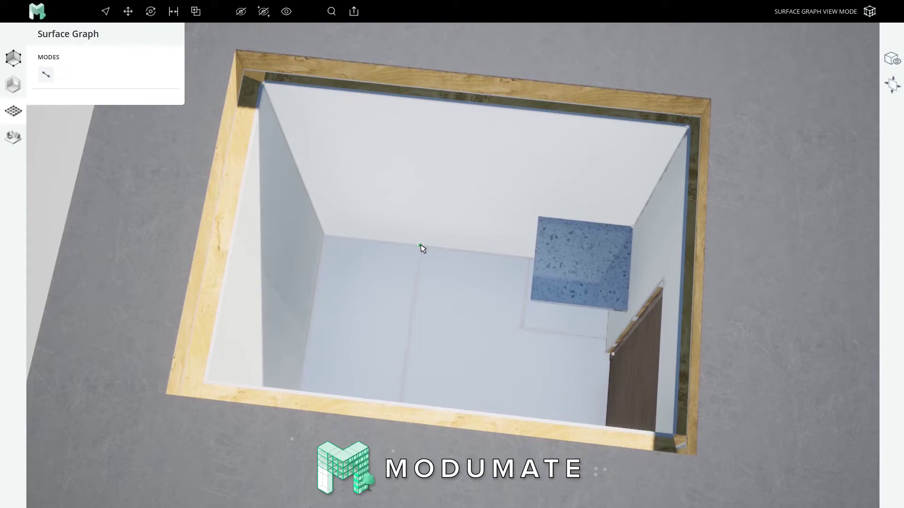
{"action": "left_click", "coordinate": [419, 245]}
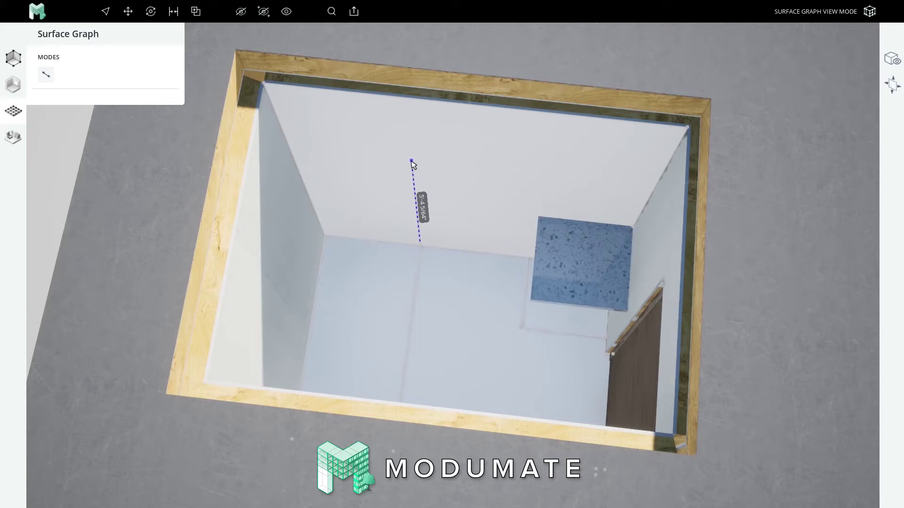
{"action": "left_click", "coordinate": [405, 97]}
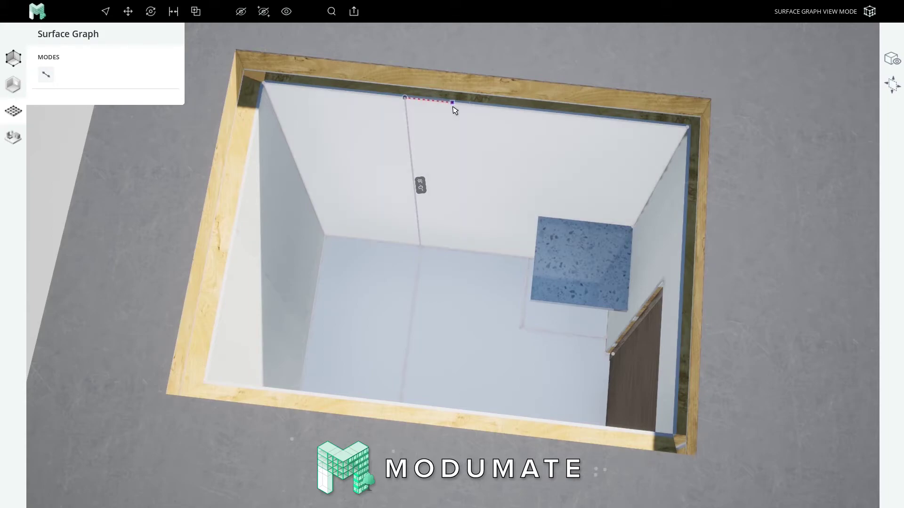
{"action": "right_click_drag", "start_coordinate": [447, 219], "coordinate": [447, 217]}
{"action": "key", "text": "Escape"}
{"action": "key", "text": "Escape"}
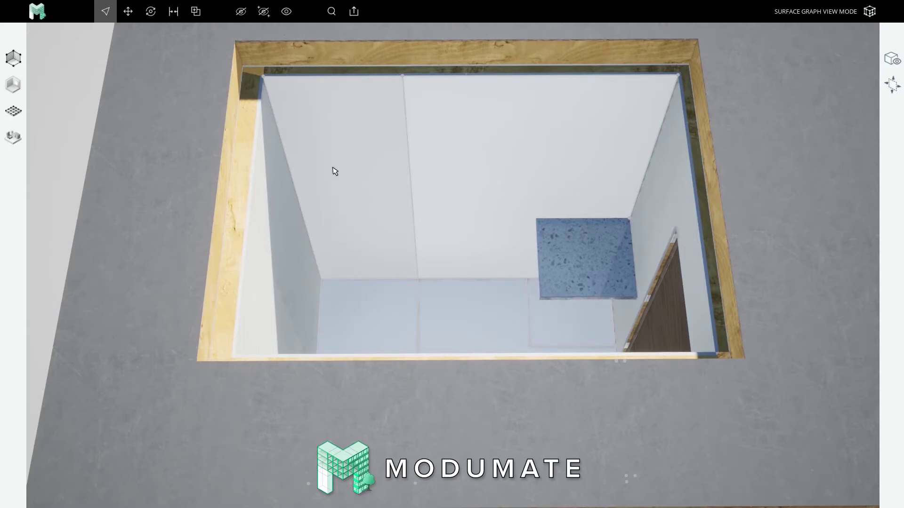
Draw a 2' by 6" backsplash rectangle on the long wall's surface graph, directly above the countertop.
{"action": "right_click_drag", "start_coordinate": [480, 207], "coordinate": [483, 209]}
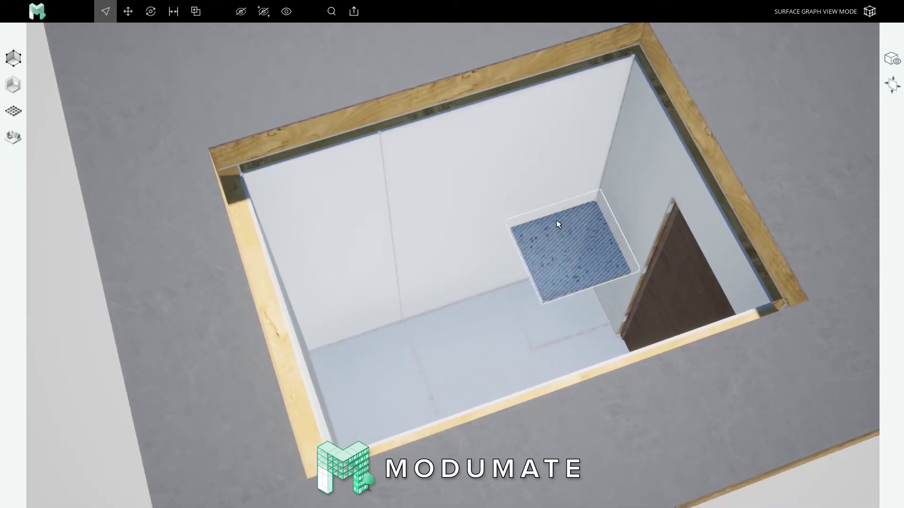
{"action": "scroll", "coordinate": [556, 221], "scroll_direction": "up", "scroll_amount": 4}
{"action": "scroll", "coordinate": [500, 230], "scroll_direction": "up", "scroll_amount": 4}
{"action": "right_click_drag", "start_coordinate": [448, 244], "coordinate": [424, 229]}
{"action": "scroll", "coordinate": [485, 232], "scroll_direction": "down", "scroll_amount": 5}
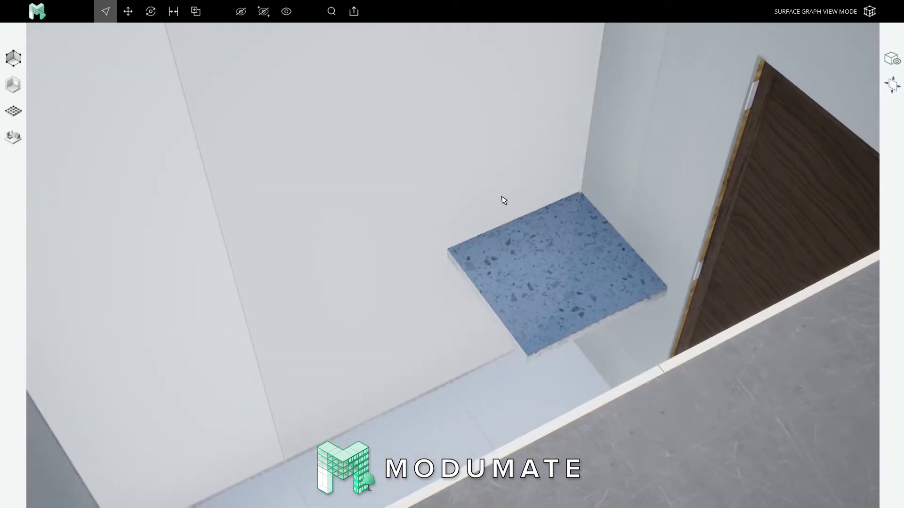
{"action": "key", "text": "g"}
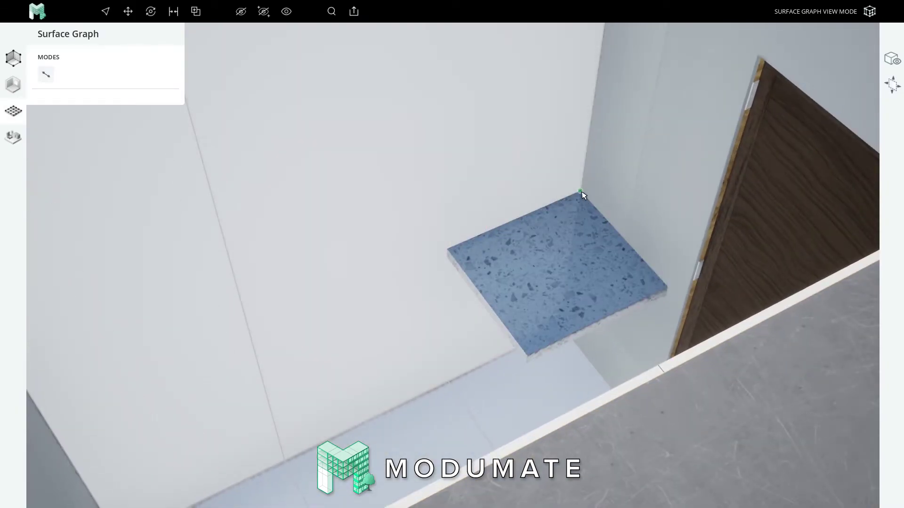
{"action": "left_click", "coordinate": [580, 192]}
{"action": "type", "text": "64\""}
{"action": "key", "text": "Return"}
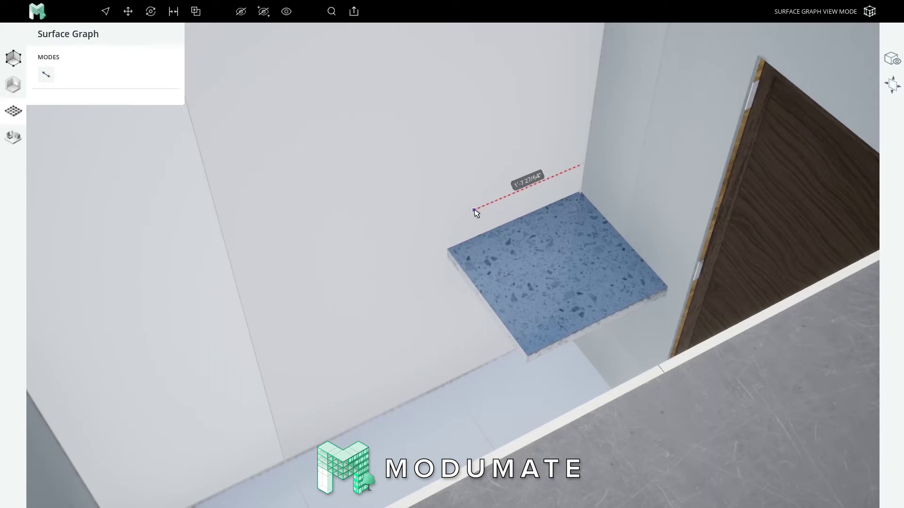
{"action": "left_click", "coordinate": [446, 221]}
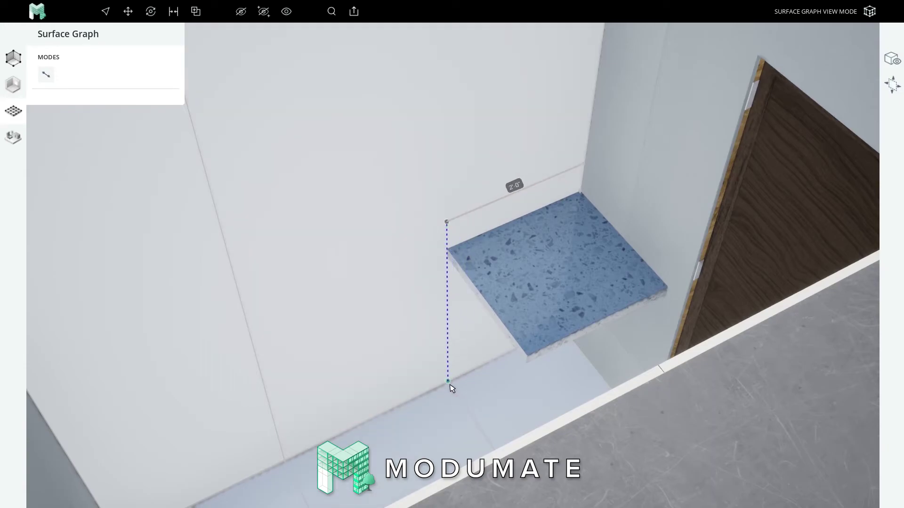
{"action": "type", "text": "6"}
{"action": "key", "text": "Return"}
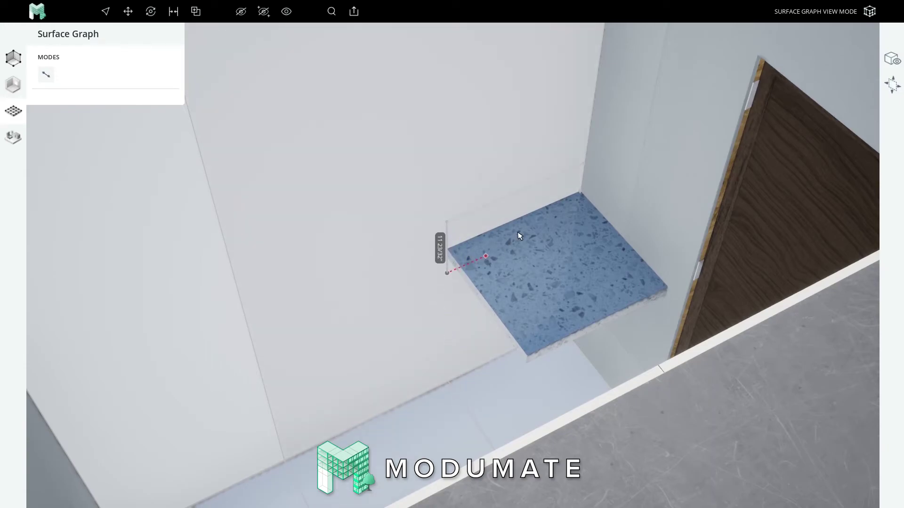
{"action": "left_click", "coordinate": [580, 194]}
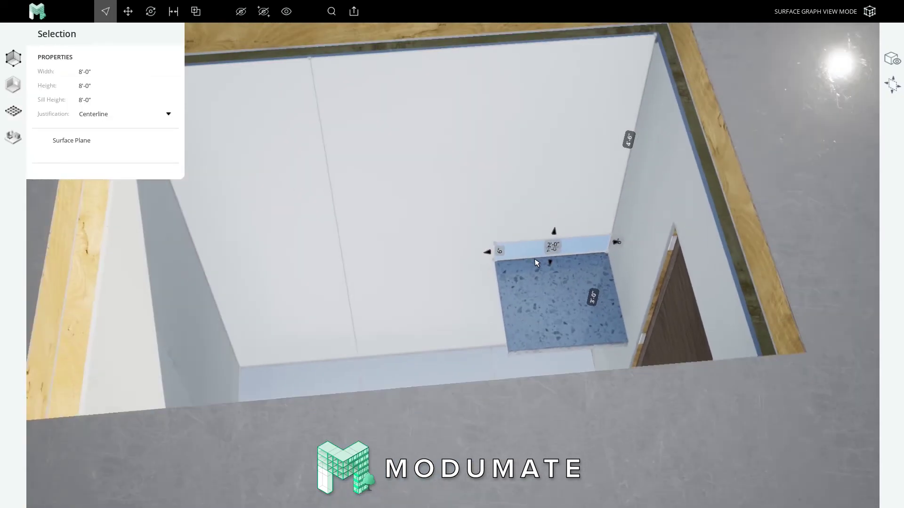
Check the long wall's separate surface planes, including the backsplash strip, and inspect the opposite wall.
{"action": "left_click", "coordinate": [440, 203]}
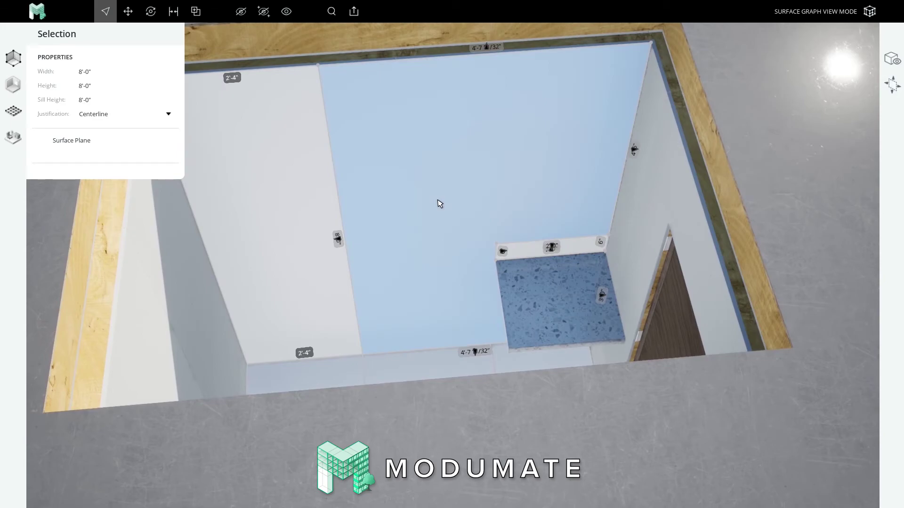
{"action": "left_click", "coordinate": [527, 254]}
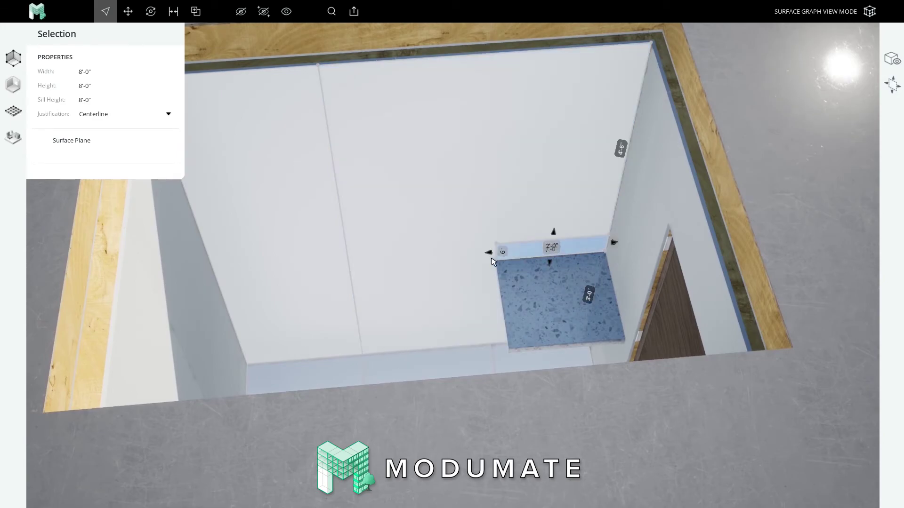
{"action": "left_click", "coordinate": [305, 252]}
{"action": "left_click", "coordinate": [526, 257]}
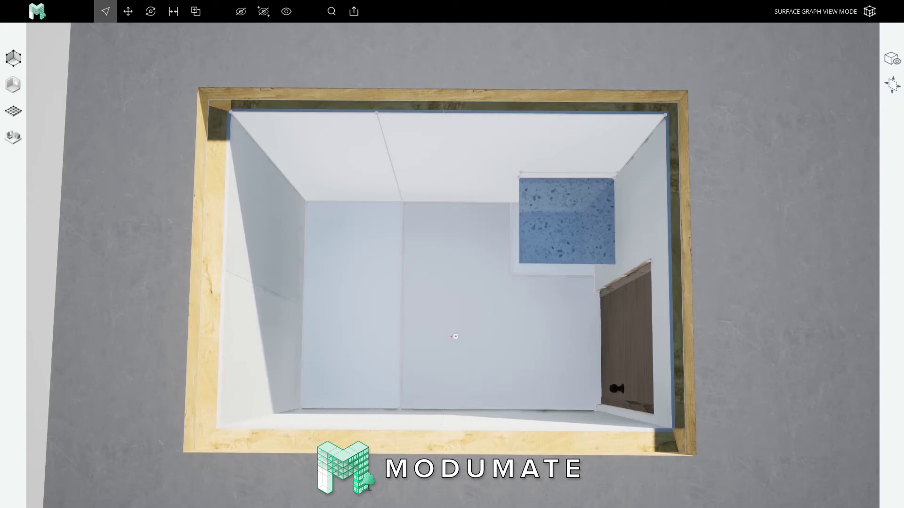
{"action": "middle_click_drag", "start_coordinate": [456, 337], "coordinate": [474, 255]}
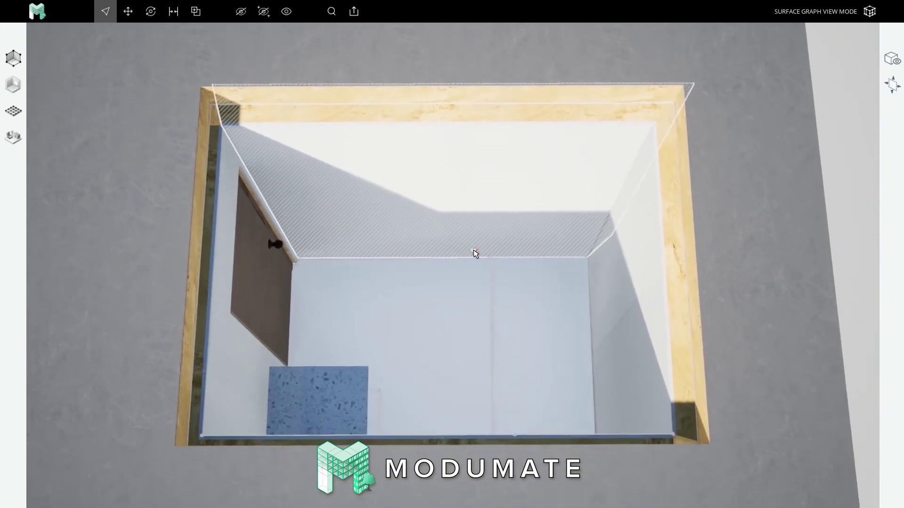
{"action": "middle_click_drag", "start_coordinate": [484, 190], "coordinate": [441, 279]}
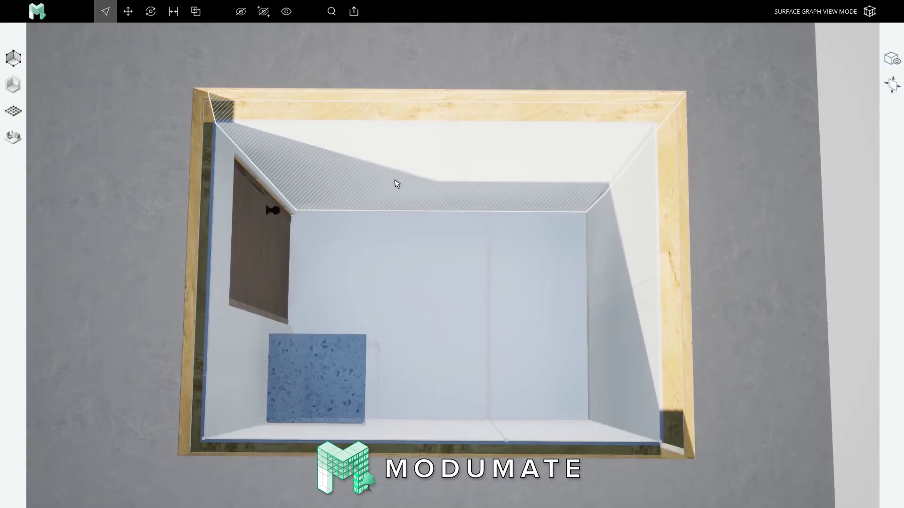
Create a surface graph on the opposite long wall and draw an 8' vertical dividing line from the floor line's end to the wall's upper edge.
{"action": "key", "text": "g"}
{"action": "middle_click_drag", "start_coordinate": [465, 237], "coordinate": [457, 239]}
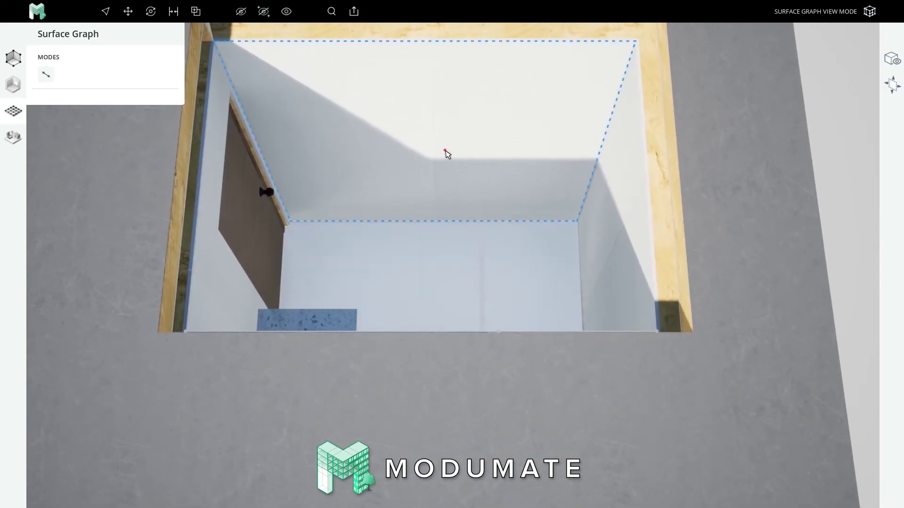
{"action": "middle_click_drag", "start_coordinate": [442, 160], "coordinate": [510, 273]}
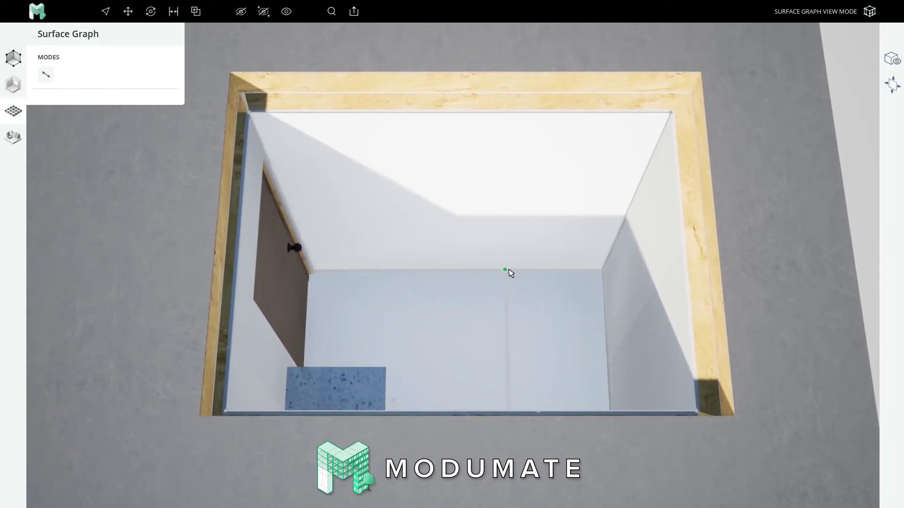
{"action": "left_click", "coordinate": [506, 269]}
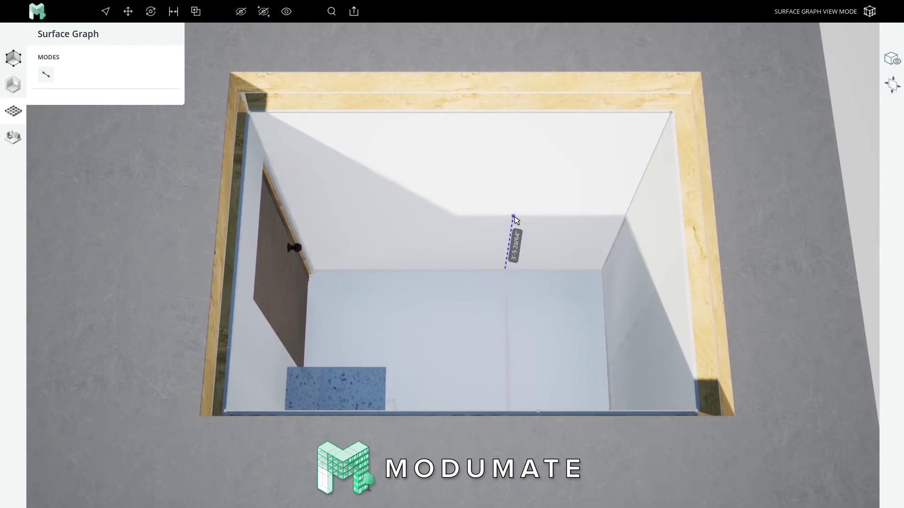
{"action": "left_click", "coordinate": [529, 113]}
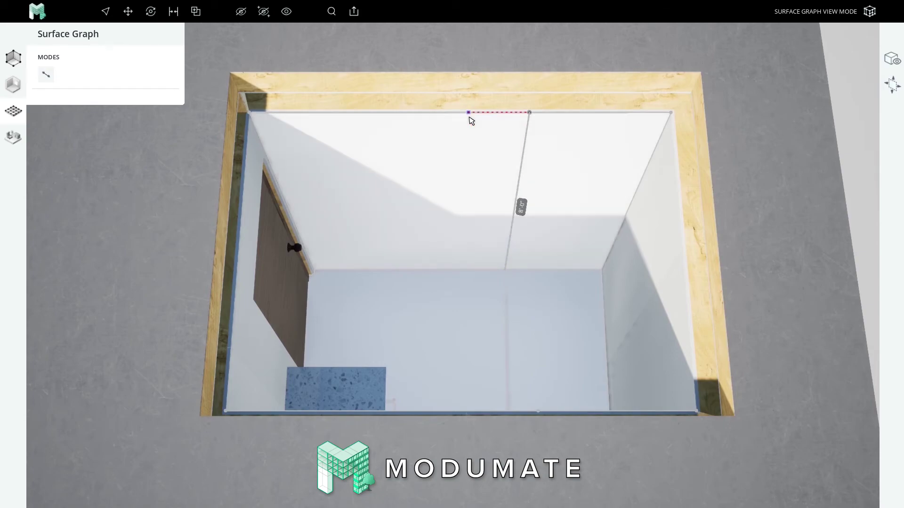
{"action": "key", "text": "Escape"}
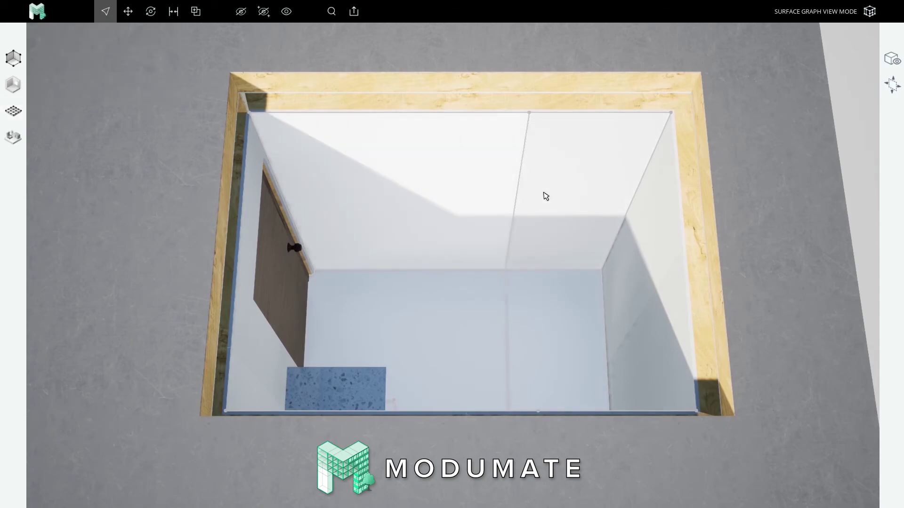
Examine the dividing lines across the floor and both long walls and the corner countertop, as well as the whole building from outside.
{"action": "mouse_move", "coordinate": [501, 224]}
{"action": "middle_mouse_down", "text": "shift"}
{"action": "mouse_move", "coordinate": [478, 226]}
{"action": "mouse_move", "coordinate": [507, 160]}
{"action": "mouse_move", "coordinate": [486, 304]}
{"action": "mouse_move", "coordinate": [292, 158]}
{"action": "middle_mouse_up", "text": "shift"}
{"action": "middle_click_drag", "start_coordinate": [333, 178], "coordinate": [622, 313]}
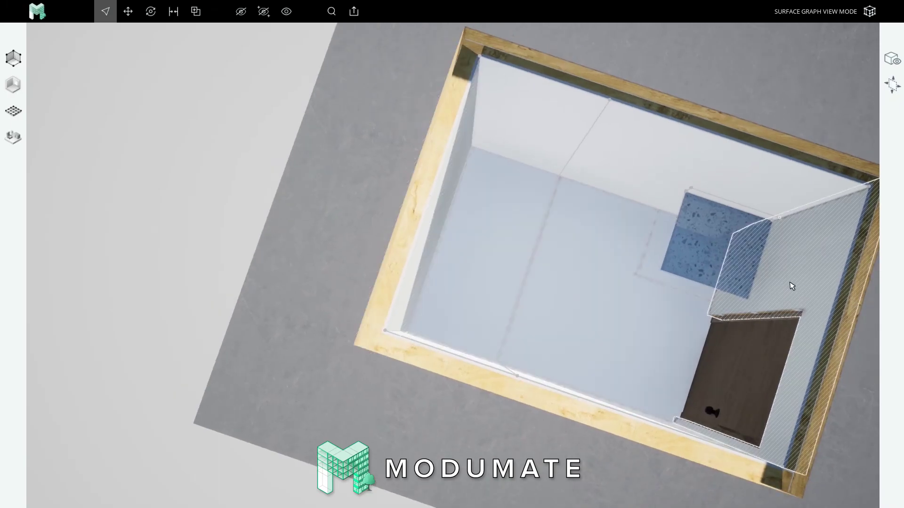
{"action": "middle_click_drag", "start_coordinate": [789, 282], "coordinate": [633, 308]}
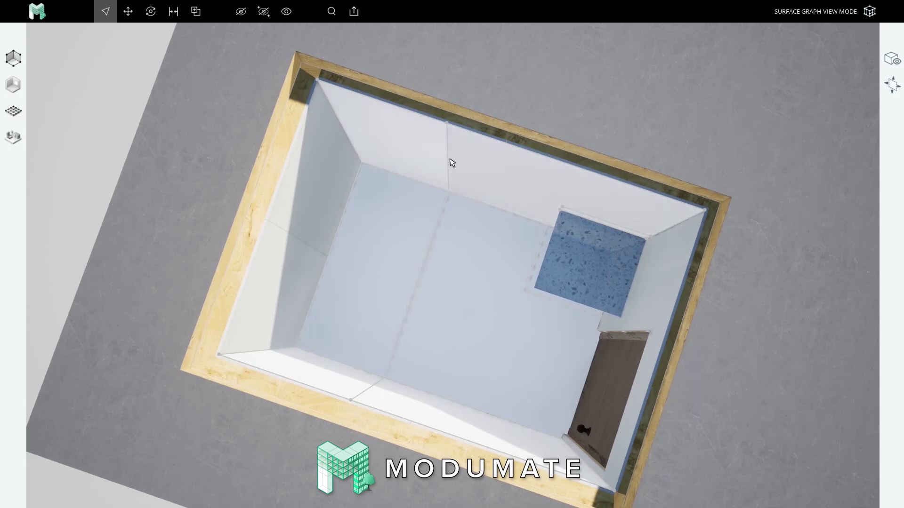
{"action": "right_click_drag", "start_coordinate": [449, 288], "coordinate": [516, 123]}
{"action": "right_click_drag", "start_coordinate": [453, 257], "coordinate": [335, 332]}
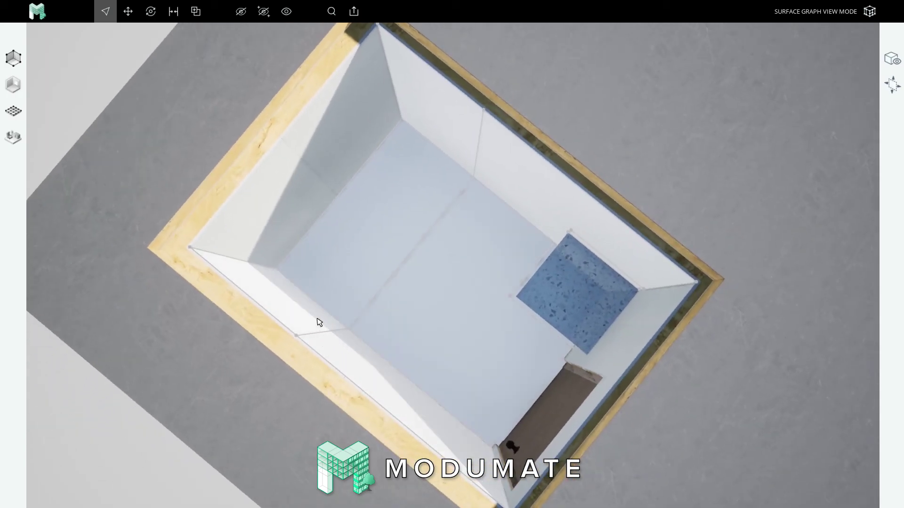
{"action": "right_click_drag", "start_coordinate": [360, 335], "coordinate": [449, 286]}
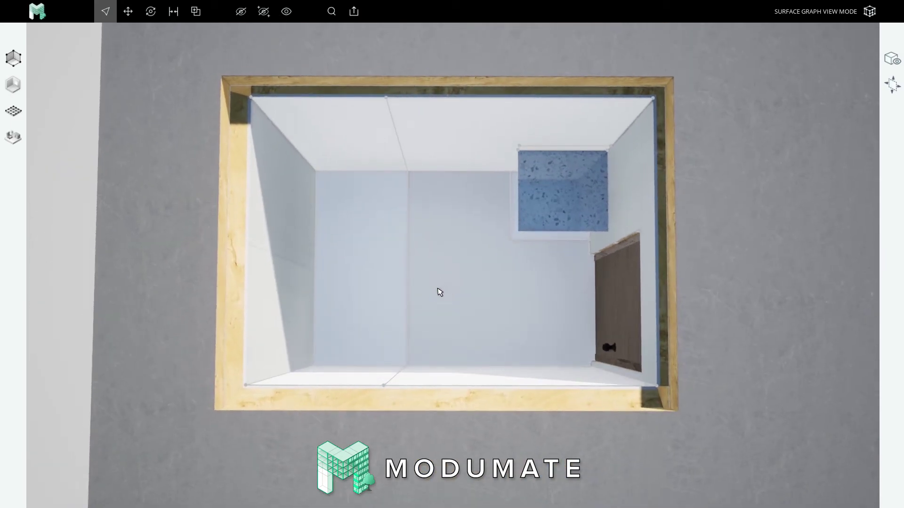
{"action": "scroll", "coordinate": [439, 288], "scroll_direction": "down", "scroll_amount": 5}
{"action": "right_click_drag", "start_coordinate": [442, 288], "coordinate": [467, 144]}
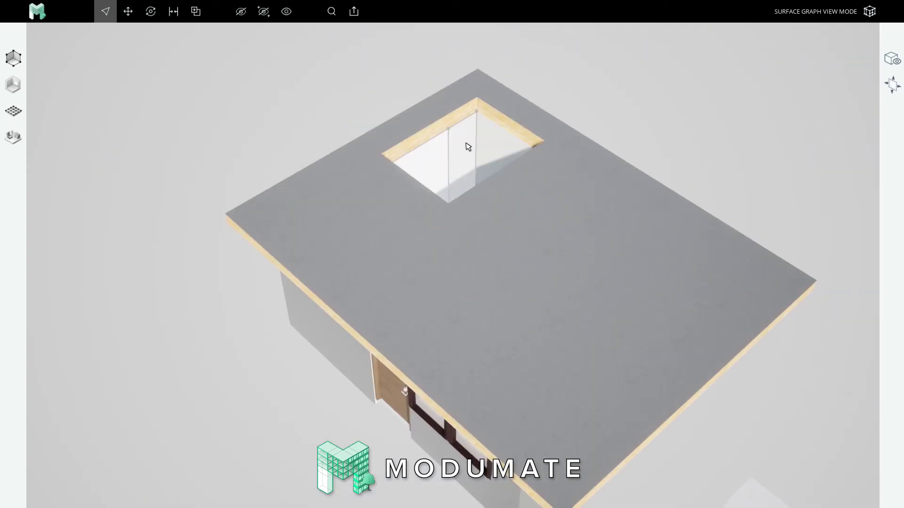
{"action": "scroll", "coordinate": [457, 153], "scroll_direction": "down", "scroll_amount": 5}
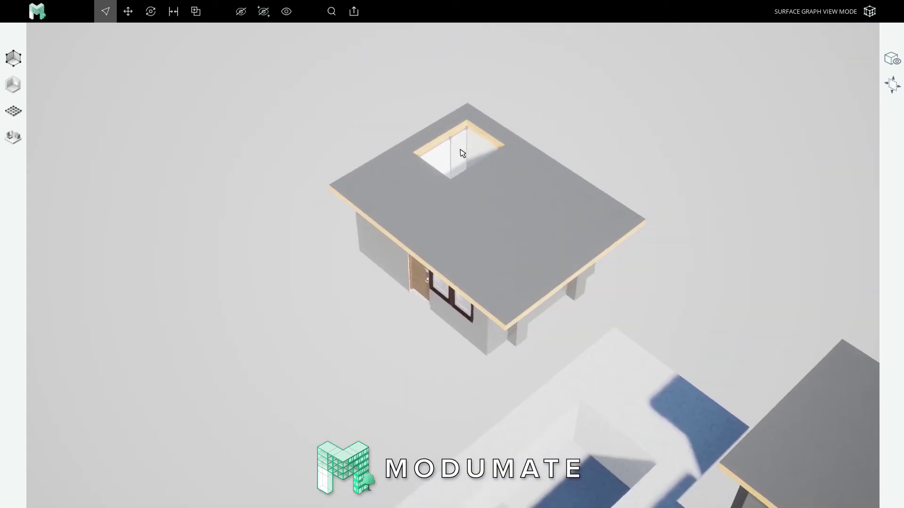